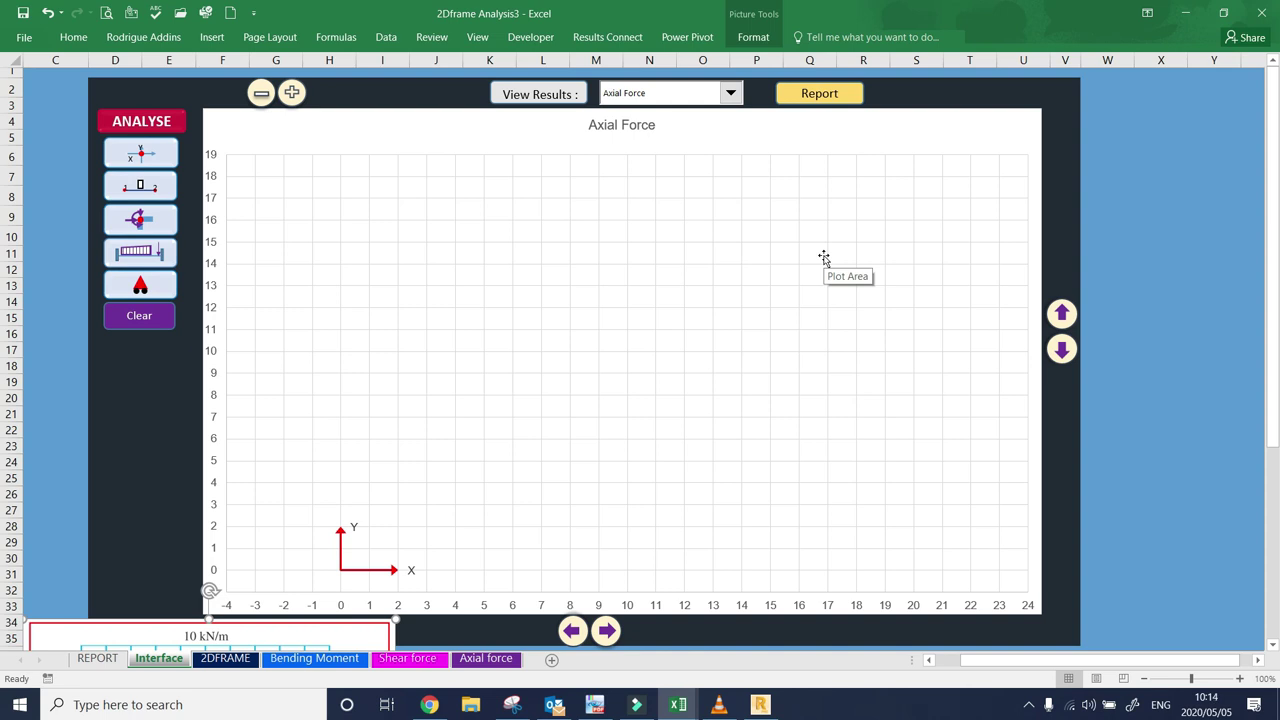
- Bring the reference frame picture into view beside the empty plot and open the joint coordinates input
{"action": "left_click_drag", "start_coordinate": [100, 638], "coordinate": [106, 586]}
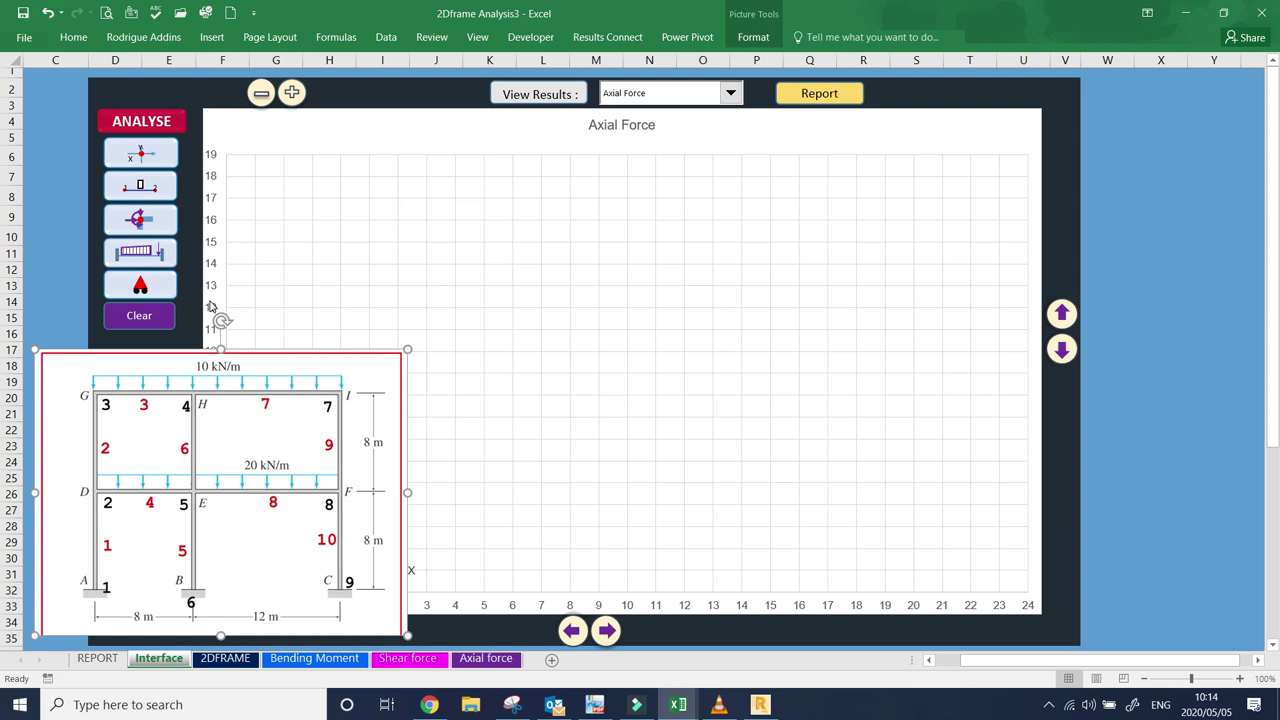
{"action": "left_click", "coordinate": [160, 157]}
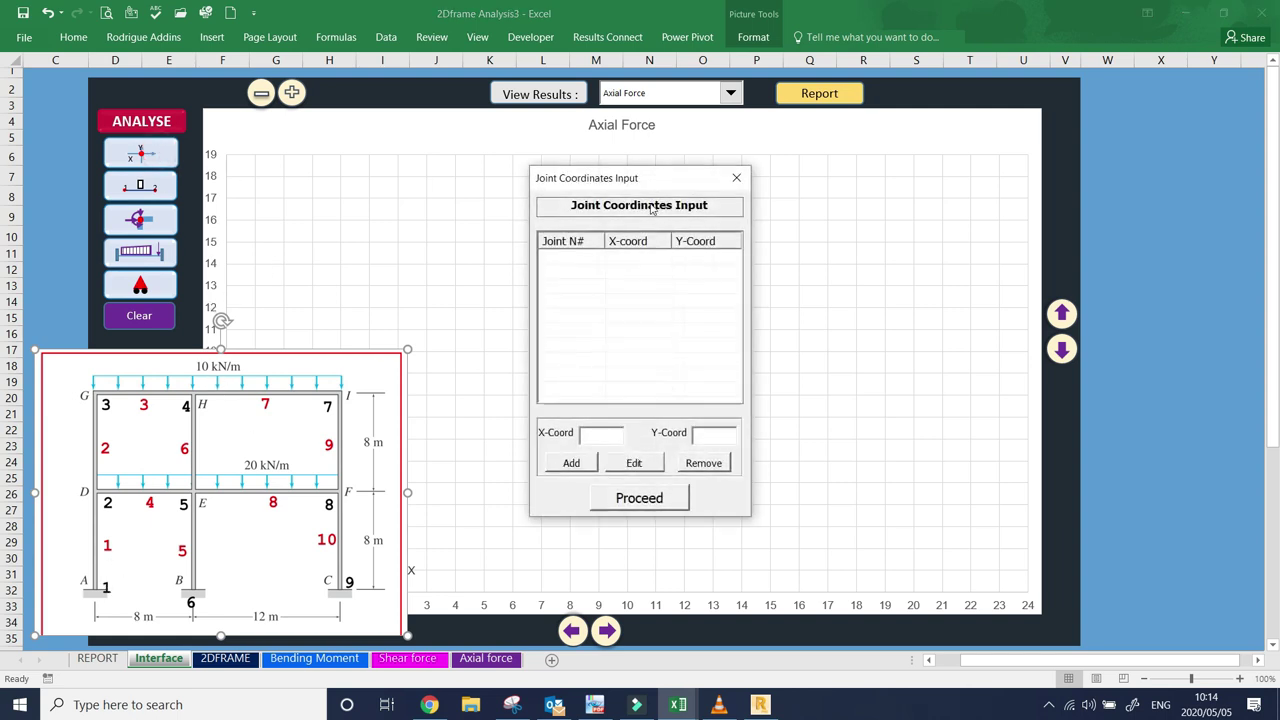
{"action": "left_click_drag", "start_coordinate": [644, 174], "coordinate": [768, 161]}
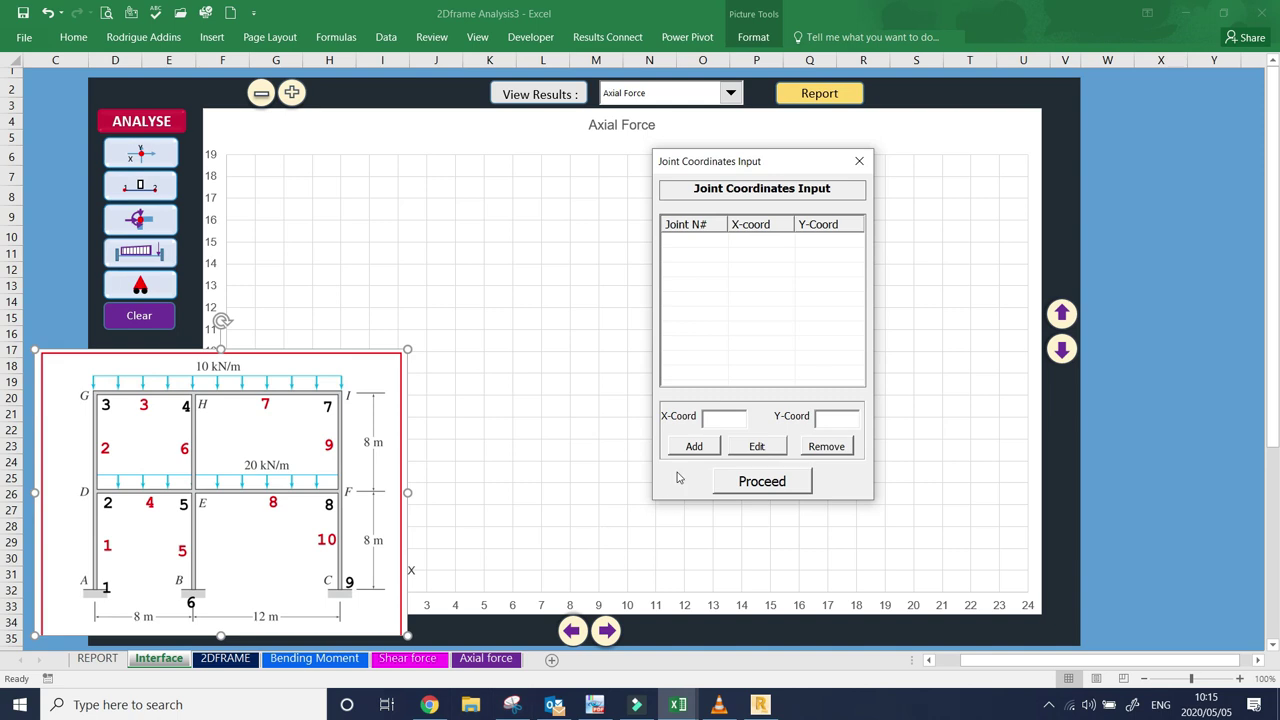
- Add joint 1 at X 0, Y 0 and joint 2 at X 0, Y 8
{"action": "left_click", "coordinate": [724, 417]}
{"action": "type", "text": "0"}
{"action": "left_click", "coordinate": [828, 418]}
{"action": "type", "text": "0"}
{"action": "left_click", "coordinate": [692, 450]}
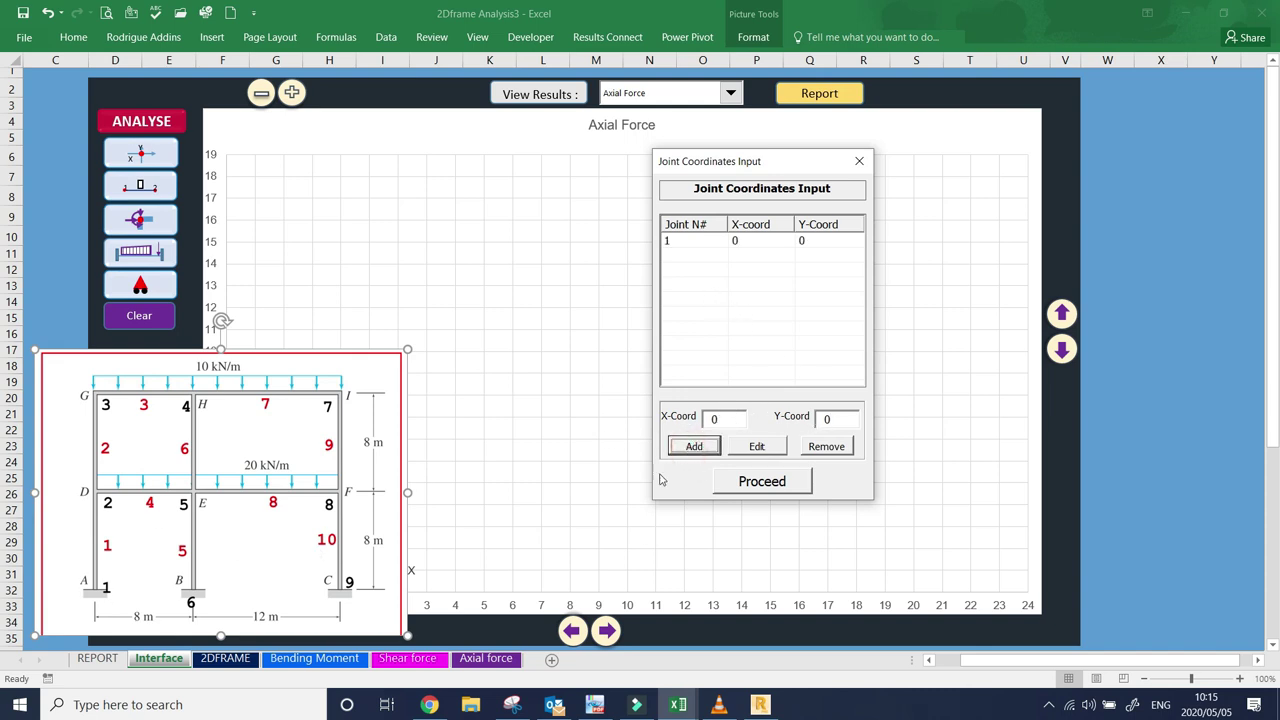
{"action": "left_click", "coordinate": [834, 420]}
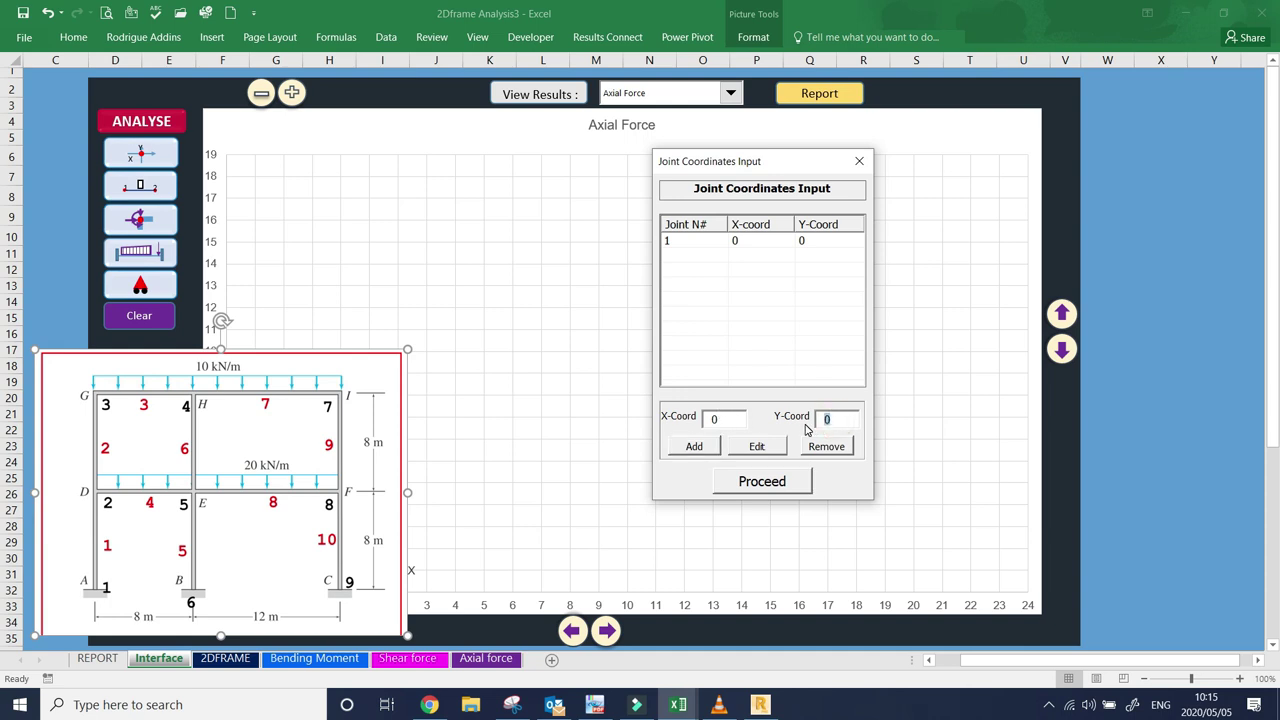
{"action": "type", "text": "8"}
{"action": "left_click", "coordinate": [693, 447]}
- Add joint 3 at X 0, Y 16 and joint 4 at X 8, Y 16
{"action": "double_click", "coordinate": [845, 418]}
{"action": "type", "text": "16"}
{"action": "left_click", "coordinate": [694, 446]}
{"action": "left_click", "coordinate": [729, 420]}
{"action": "type", "text": "8"}
{"action": "left_click", "coordinate": [740, 416]}
{"action": "left_click", "coordinate": [694, 446]}
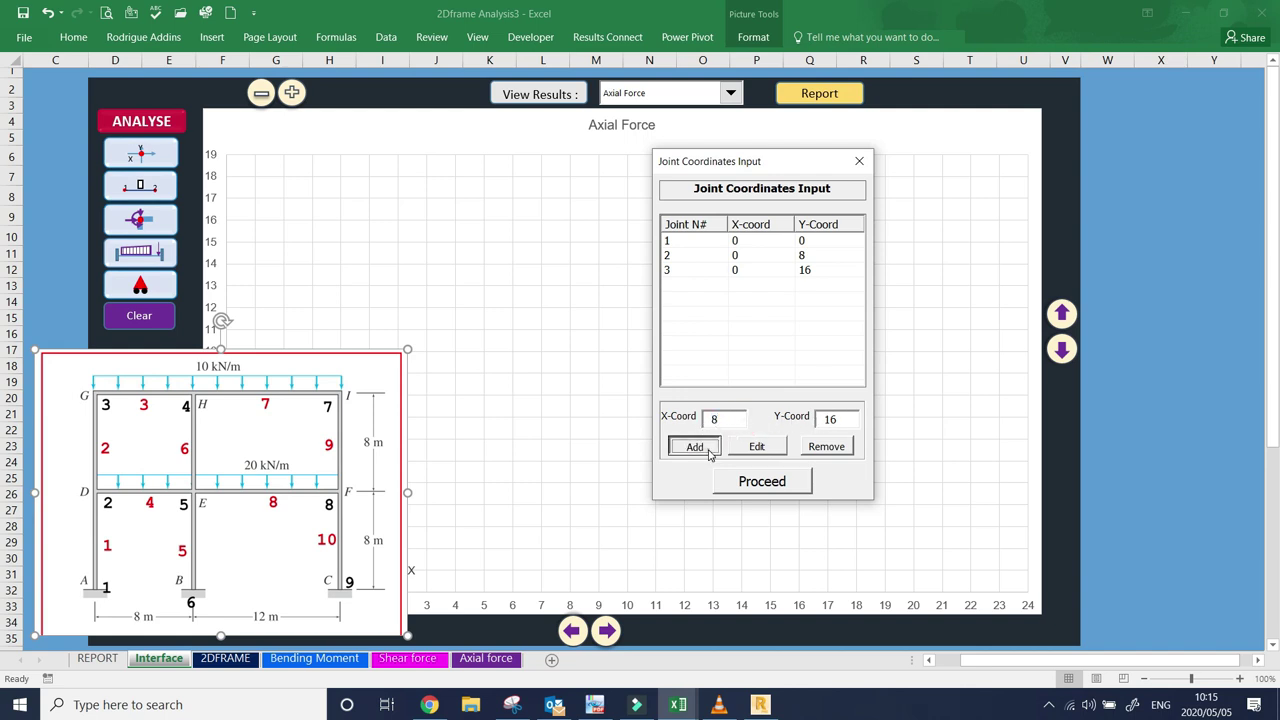
- Add joint 5 at X 8, Y 8 and joint 6 at X 8, Y 0
{"action": "double_click", "coordinate": [740, 416]}
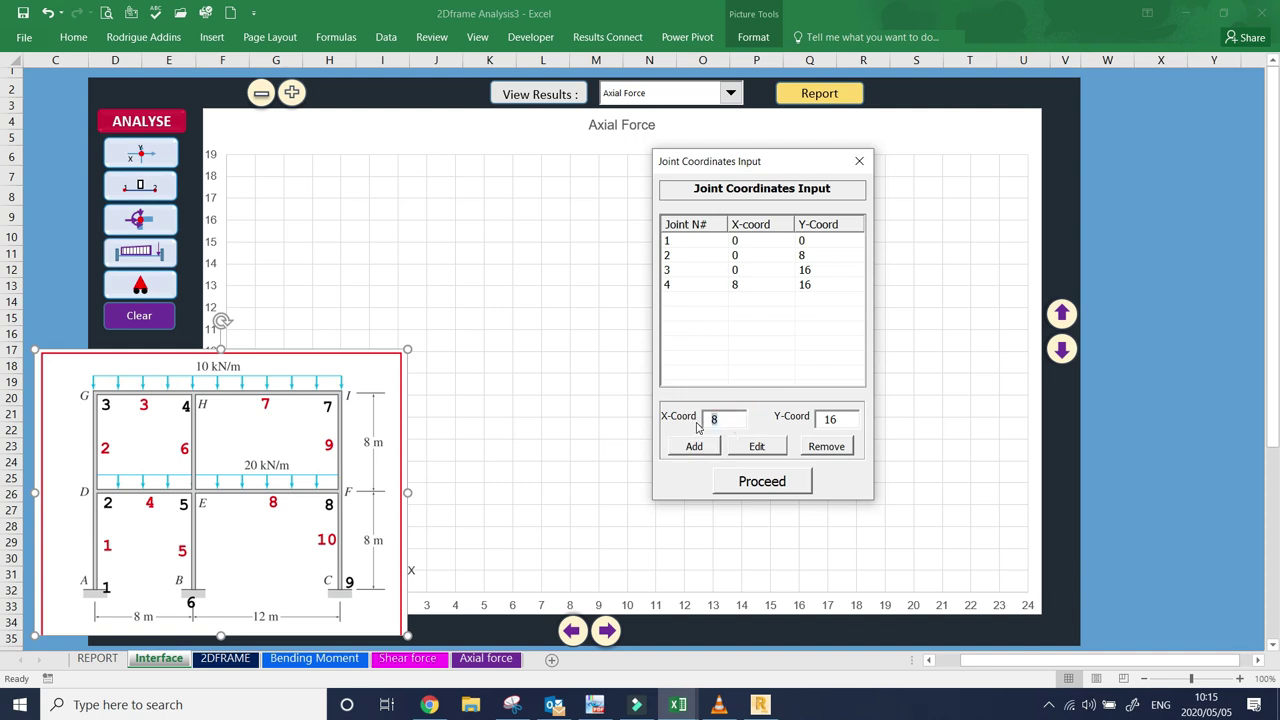
{"action": "double_click", "coordinate": [838, 419]}
{"action": "type", "text": "8"}
{"action": "left_click", "coordinate": [692, 446]}
{"action": "left_click", "coordinate": [736, 422]}
{"action": "double_click", "coordinate": [736, 422]}
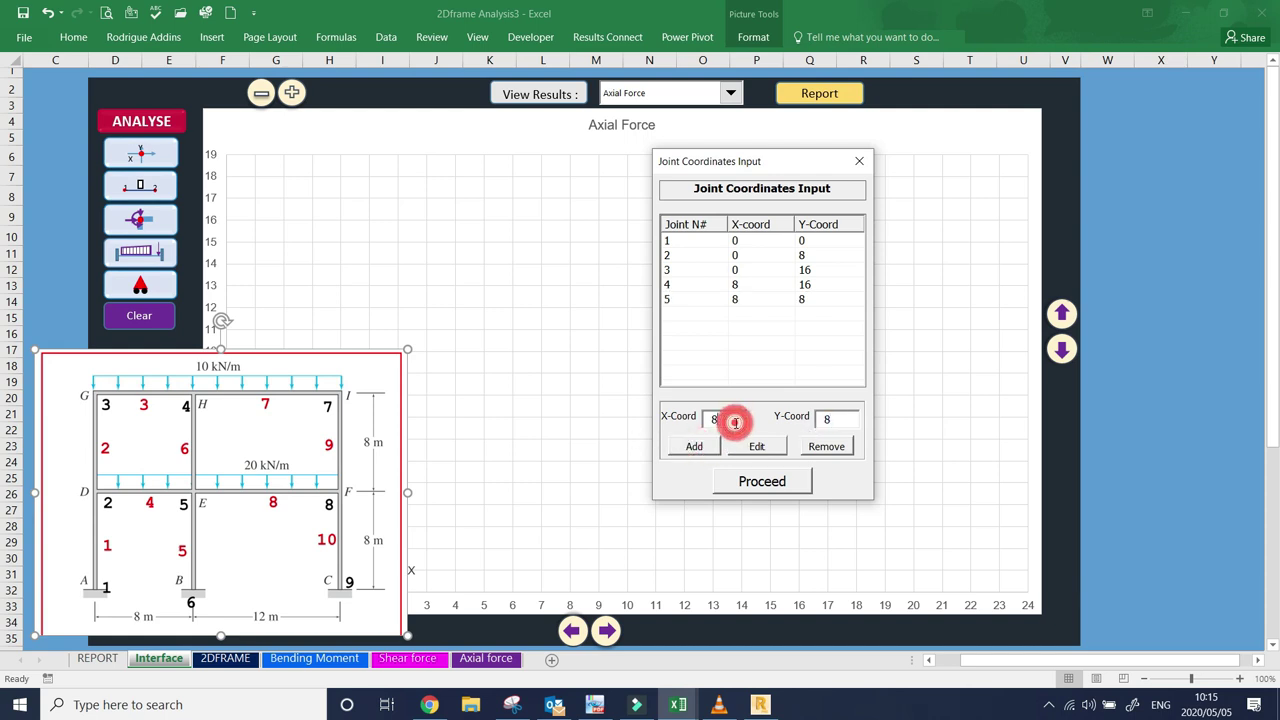
{"action": "key", "text": "Tab"}
{"action": "type", "text": "0"}
{"action": "left_click", "coordinate": [692, 446]}
- Add joint 7 to the joint list at X 20, Y 16
{"action": "left_click", "coordinate": [723, 420]}
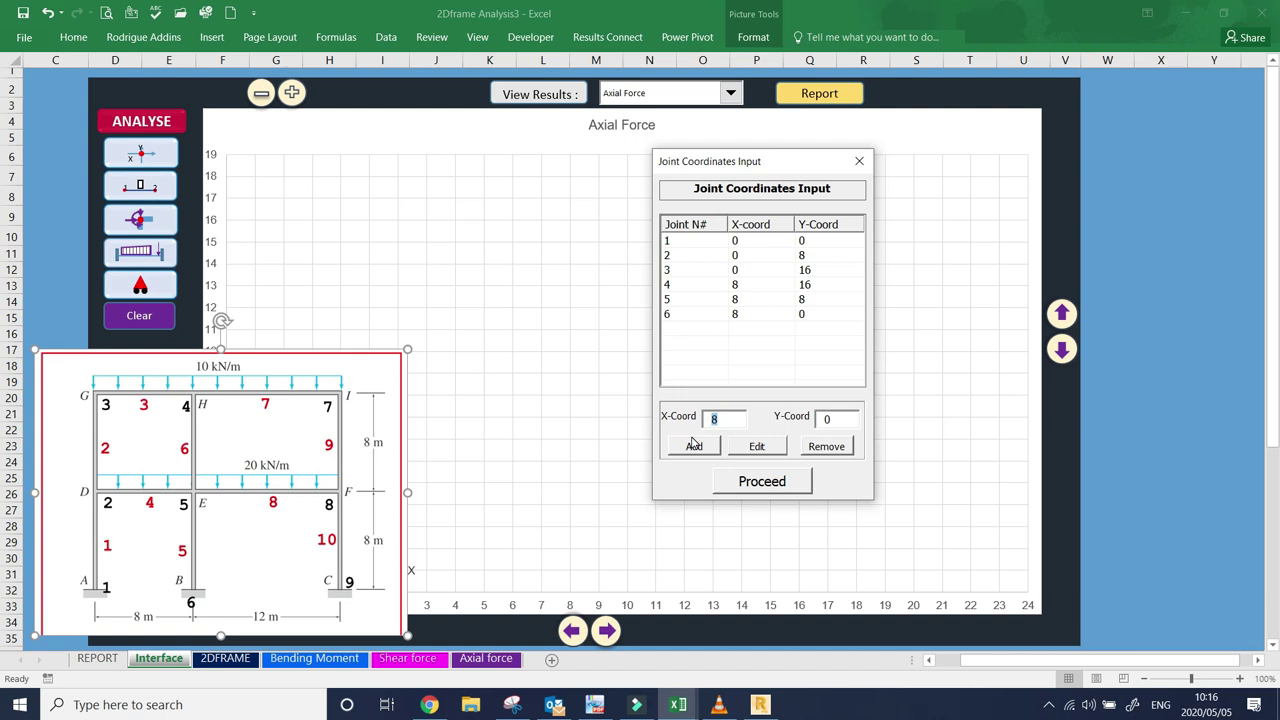
{"action": "type", "text": "1"}
{"action": "key", "text": "BackSpace"}
{"action": "type", "text": "20"}
{"action": "left_click", "coordinate": [830, 420]}
{"action": "double_click", "coordinate": [830, 420]}
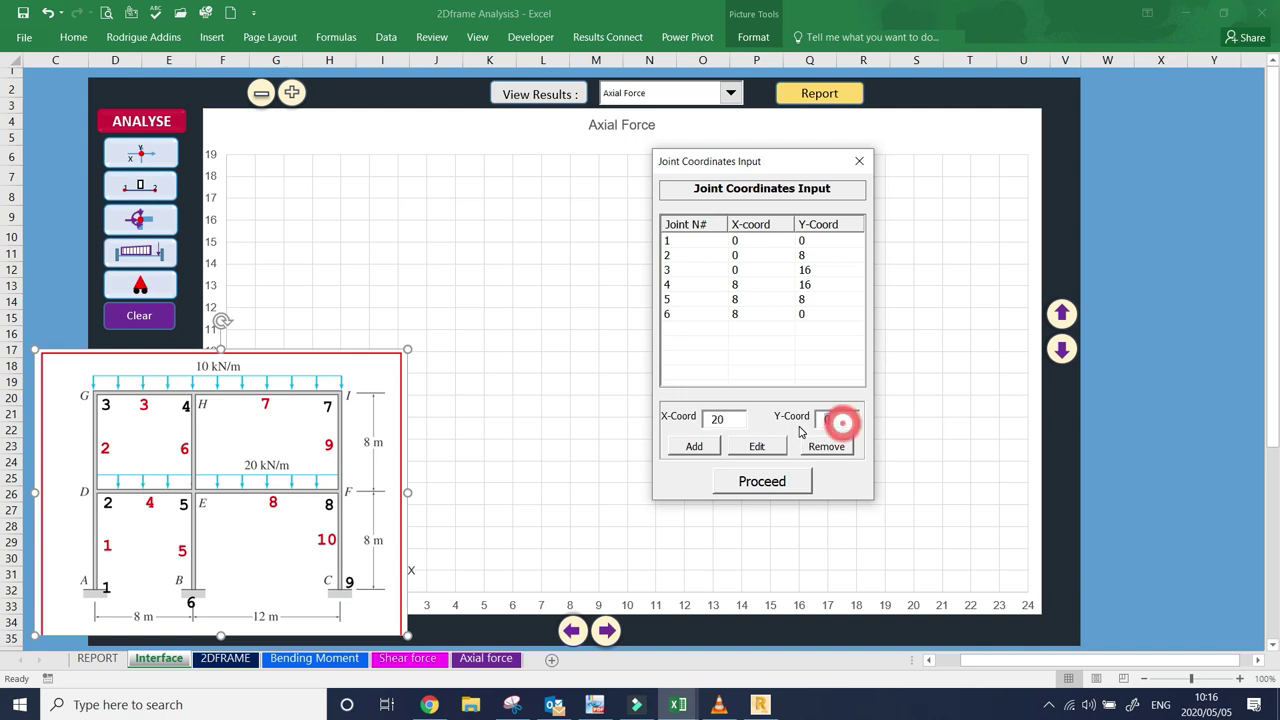
{"action": "type", "text": "16"}
{"action": "left_click", "coordinate": [700, 446]}
- Add joint 8 at X 20, Y 8 and joint 9 at X 20, Y 0, and plot the joints
{"action": "double_click", "coordinate": [735, 420]}
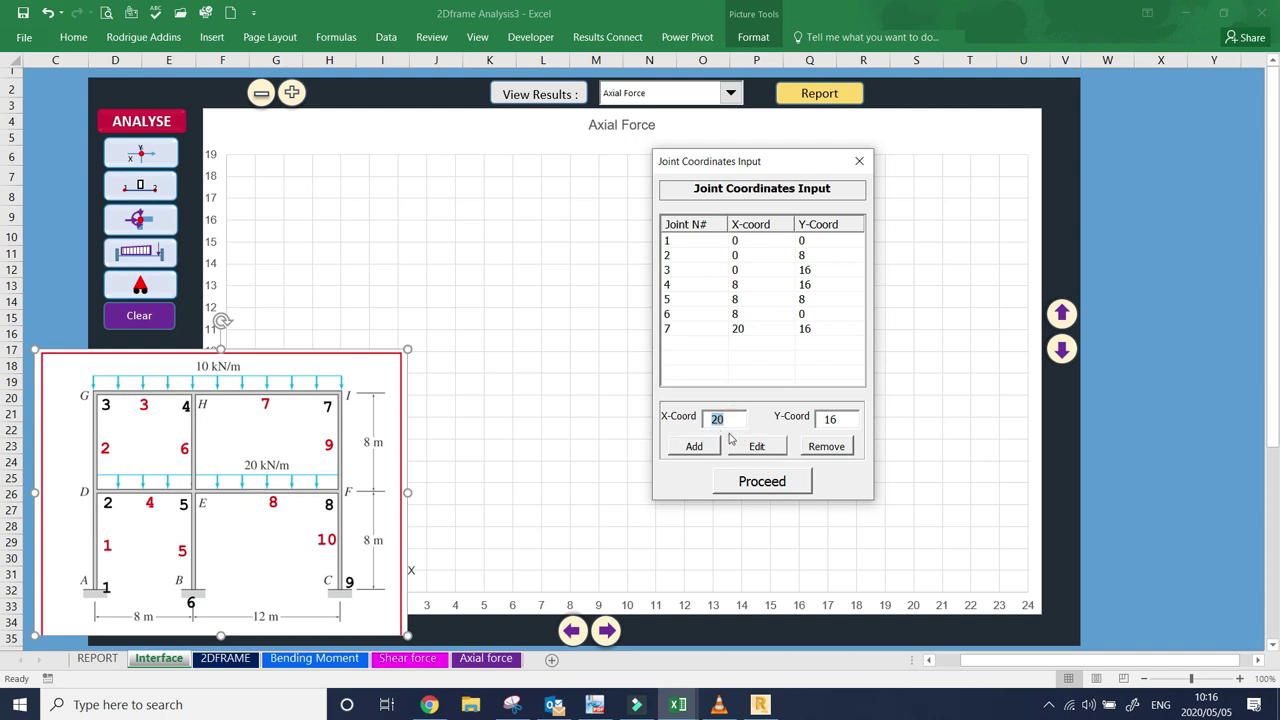
{"action": "double_click", "coordinate": [832, 420]}
{"action": "type", "text": "8"}
{"action": "left_click", "coordinate": [694, 446]}
{"action": "left_click", "coordinate": [727, 421]}
{"action": "left_click", "coordinate": [828, 420]}
{"action": "type", "text": "0"}
{"action": "left_click", "coordinate": [700, 446]}
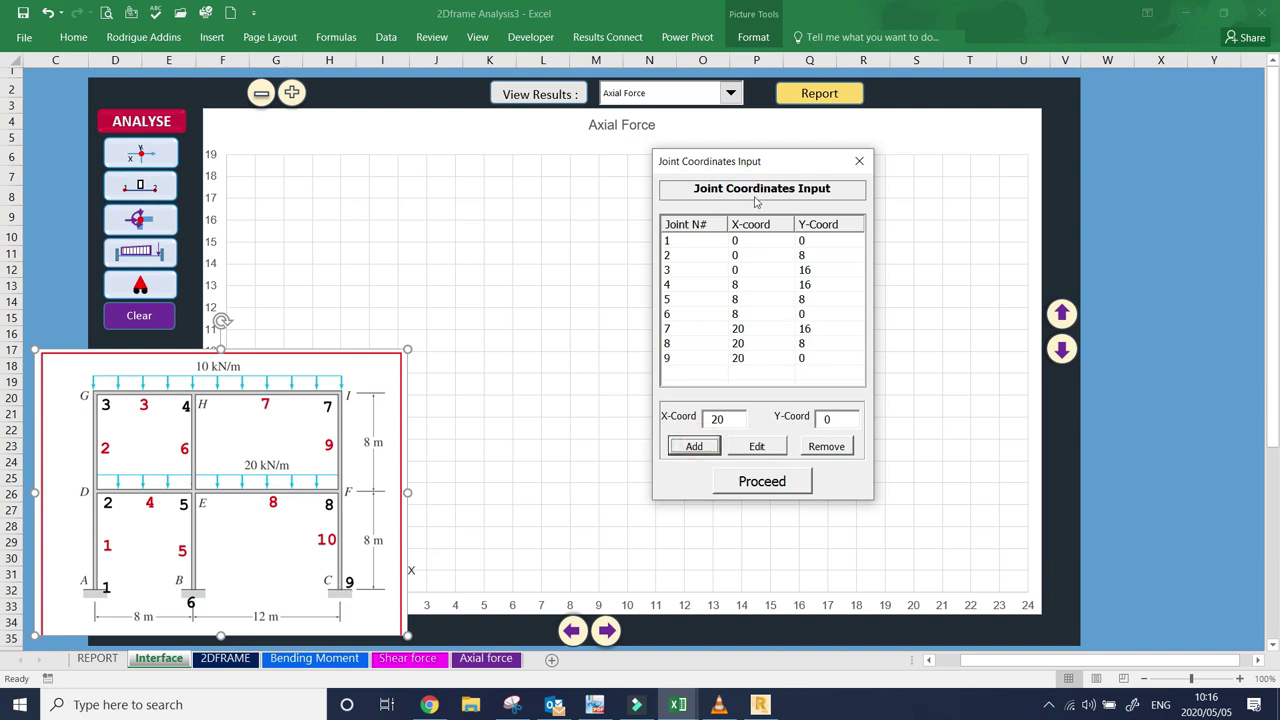
{"action": "left_click", "coordinate": [799, 483]}
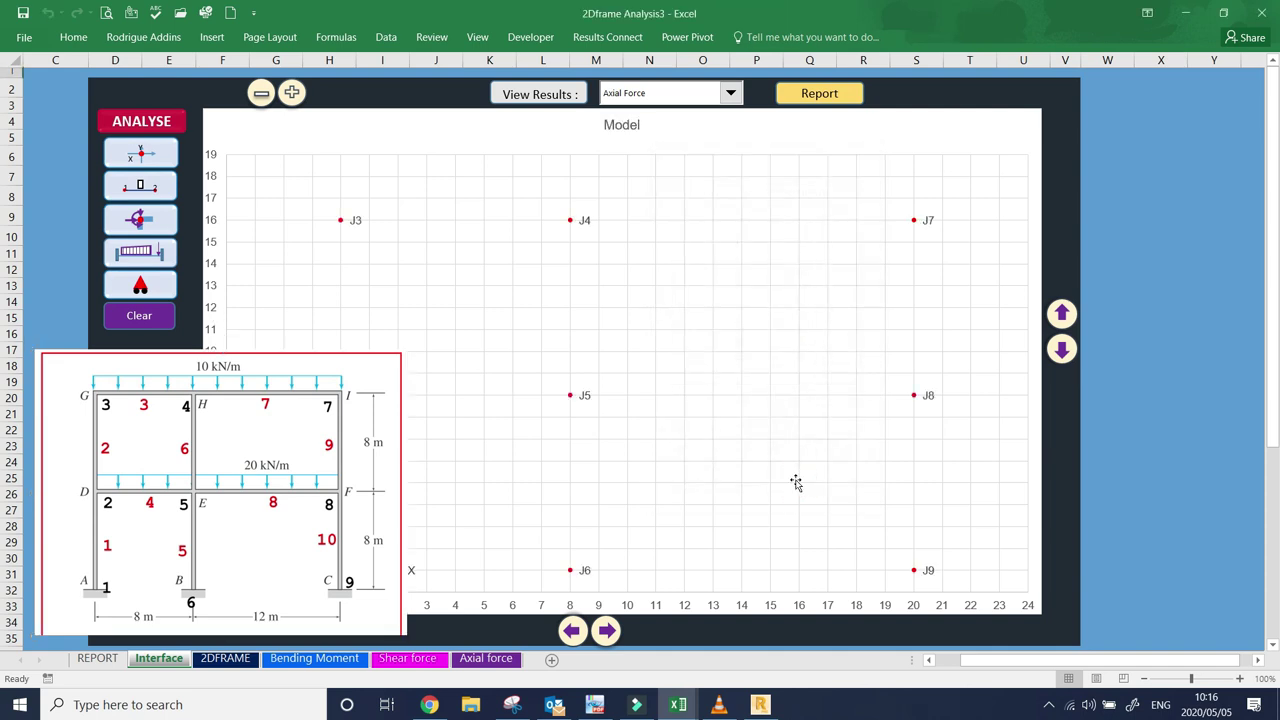
- Reposition the reference picture so the whole frame can be read and open the member properties input
{"action": "left_click_drag", "start_coordinate": [357, 380], "coordinate": [100, 395]}
{"action": "left_click_drag", "start_coordinate": [240, 395], "coordinate": [257, 614]}
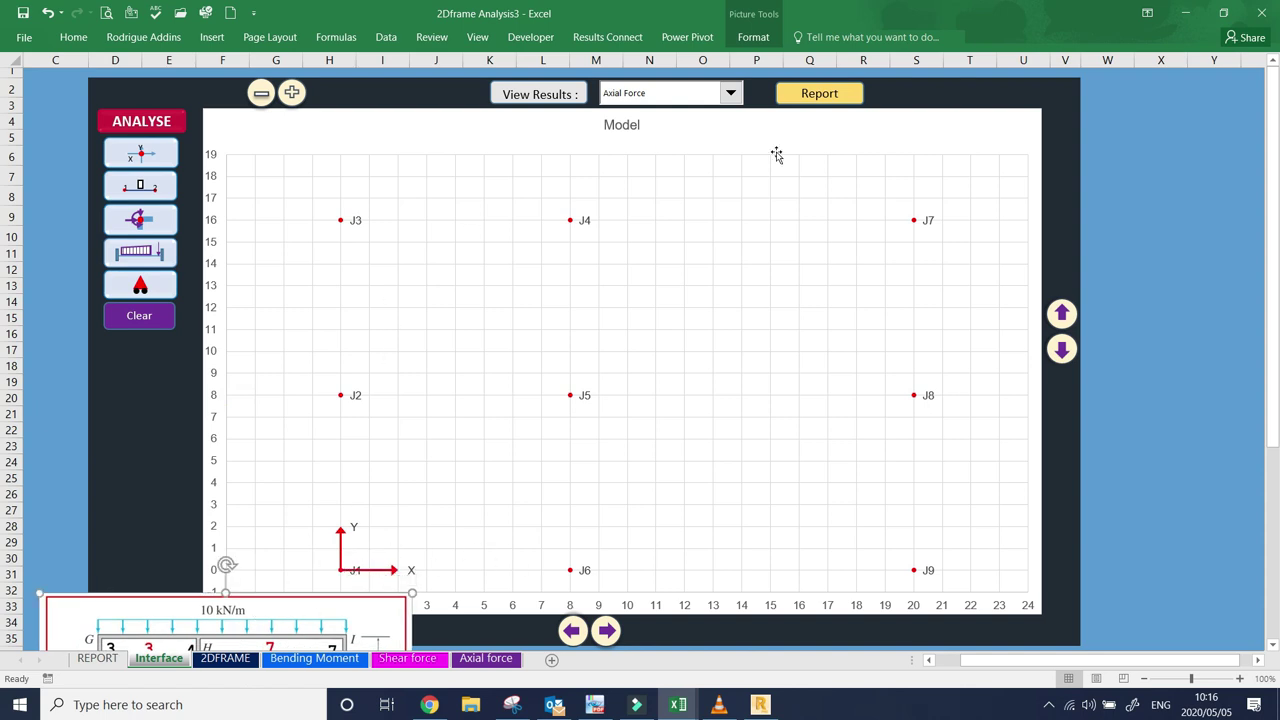
{"action": "left_click_drag", "start_coordinate": [340, 604], "coordinate": [266, 320]}
{"action": "left_click", "coordinate": [148, 188]}
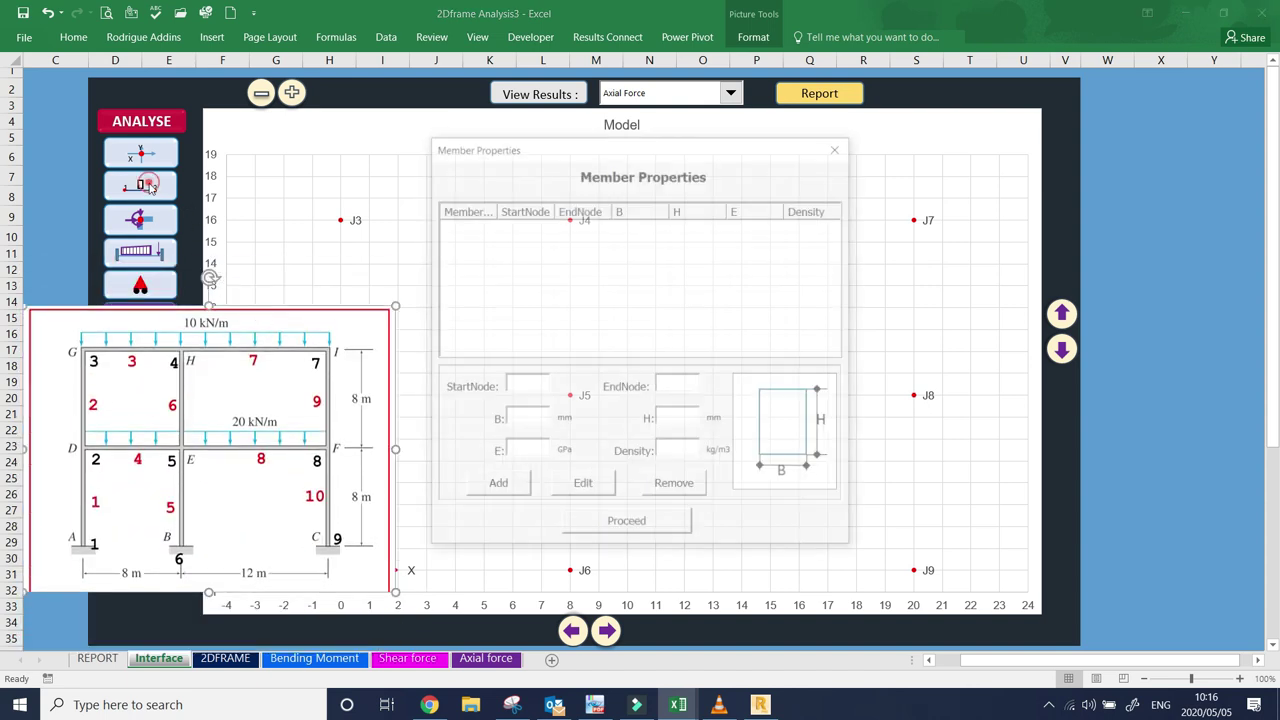
{"action": "left_click_drag", "start_coordinate": [643, 160], "coordinate": [703, 152]}
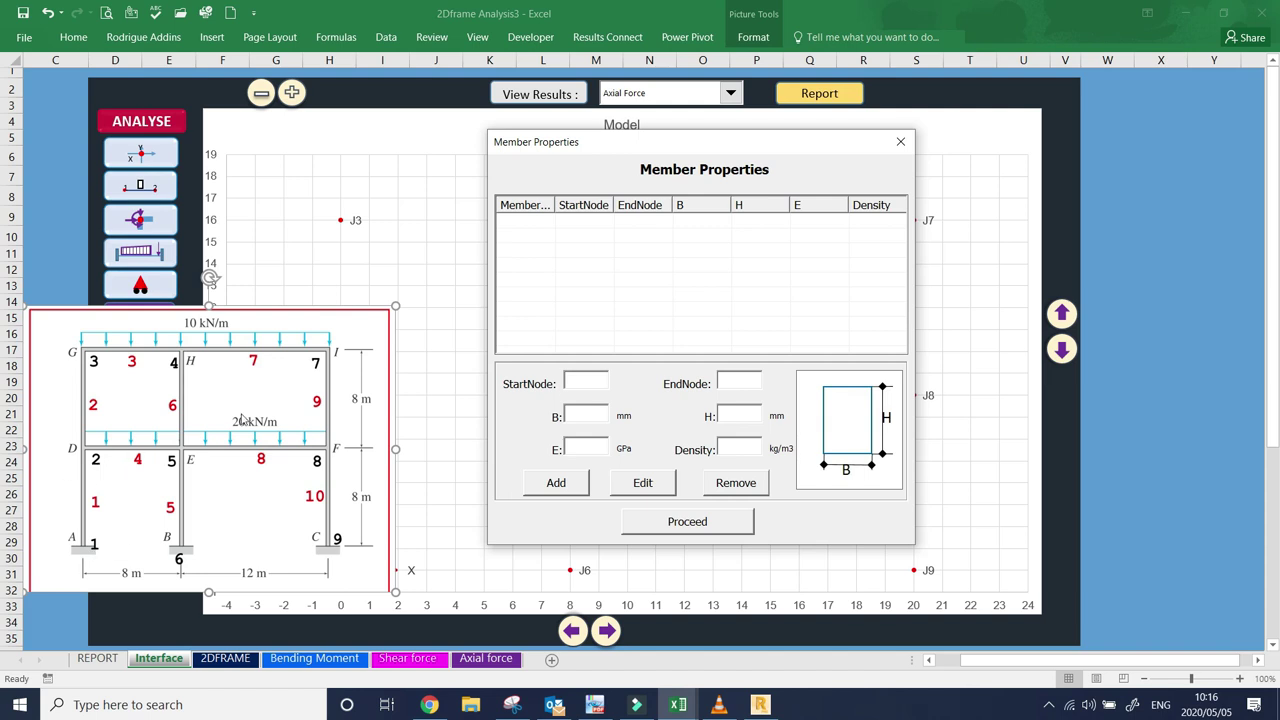
- Add member 1 from node 1 to node 2 with B 300 mm, H 500 mm, E 200 GPa and density 0
{"action": "left_click", "coordinate": [581, 383]}
{"action": "type", "text": "1"}
{"action": "left_click", "coordinate": [744, 380]}
{"action": "type", "text": "2"}
{"action": "left_click", "coordinate": [592, 417]}
{"action": "type", "text": "300"}
{"action": "left_click", "coordinate": [746, 415]}
{"action": "type", "text": "5"}
{"action": "left_click", "coordinate": [588, 448]}
{"action": "type", "text": "200"}
{"action": "left_click", "coordinate": [742, 452]}
{"action": "type", "text": "00"}
{"action": "left_click", "coordinate": [568, 483]}
- Add member 2 from node 2 to node 3 with B 300 mm, H 500 mm, E 200 GPa and density 0
{"action": "left_click", "coordinate": [586, 381]}
{"action": "type", "text": "2"}
{"action": "left_click", "coordinate": [733, 381]}
{"action": "type", "text": "3"}
{"action": "left_click", "coordinate": [608, 417]}
{"action": "type", "text": "300"}
{"action": "left_click", "coordinate": [736, 416]}
{"action": "type", "text": "500"}
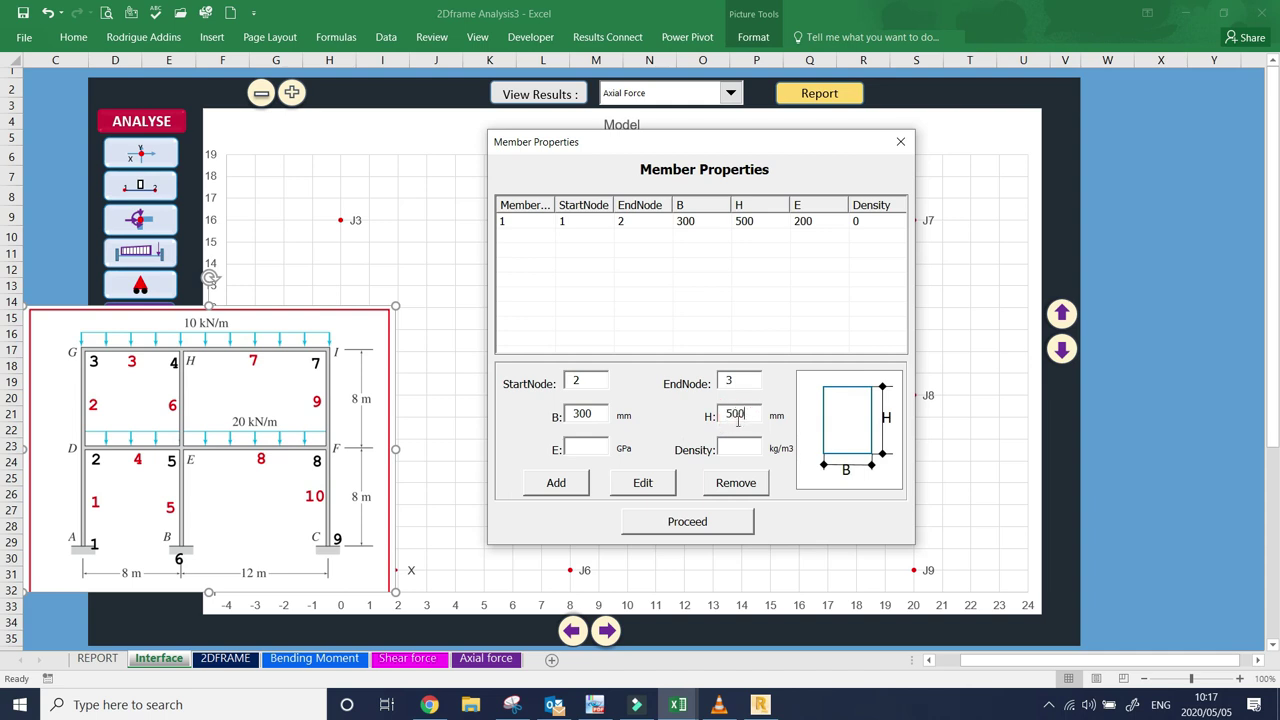
{"action": "left_click", "coordinate": [580, 442]}
{"action": "type", "text": "200"}
{"action": "left_click", "coordinate": [736, 449]}
{"action": "type", "text": "0"}
{"action": "left_click", "coordinate": [578, 485]}
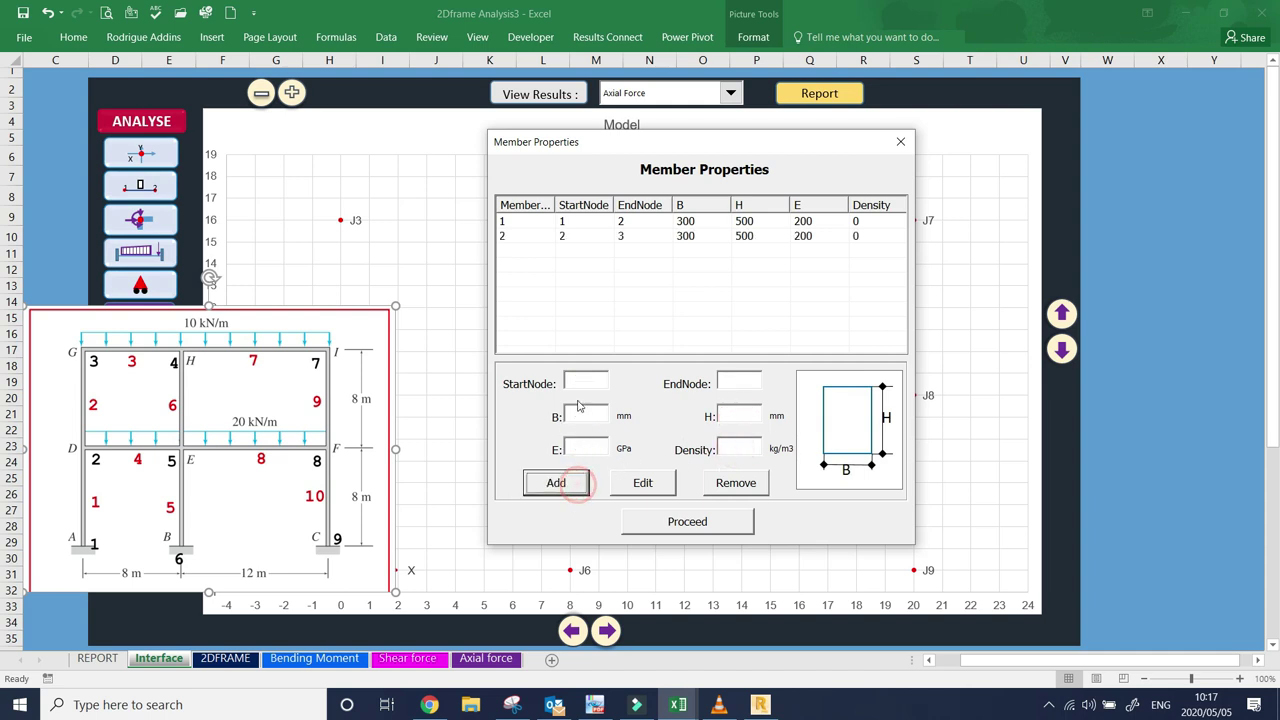
- Add members 3 to 6 between nodes 3-4, 2-5, 6-5 and 5-4 with B 300, H 500, E 200 and density 0
{"action": "type", "text": "3\t4\t300\t500\t200\t0"}
{"action": "key", "text": "Return"}
{"action": "type", "text": "2\t5\t300\t500\t200\t0"}
{"action": "key", "text": "Return"}
{"action": "type", "text": "6\t5\t300\t500\t200\t0"}
{"action": "key", "text": "Return"}
{"action": "type", "text": "5\t4\t300\t500\t200\t0"}
{"action": "key", "text": "Return"}
- Add members 7 to 10 between nodes 4-7, 5-8, 7-8 and 8-9 with B 300, H 500, E 200, density 0, and plot the members
{"action": "type", "text": "4\t7\t300\t500\t200\t0"}
{"action": "key", "text": "Return"}
{"action": "type", "text": "5\t8\t300\t500\t200\t0"}
{"action": "key", "text": "Return"}
{"action": "type", "text": "7\t8\t300\t500\t200\t0"}
{"action": "key", "text": "Return"}
{"action": "type", "text": "8\t9\t300\t500\t200\t0"}
{"action": "key", "text": "Return"}
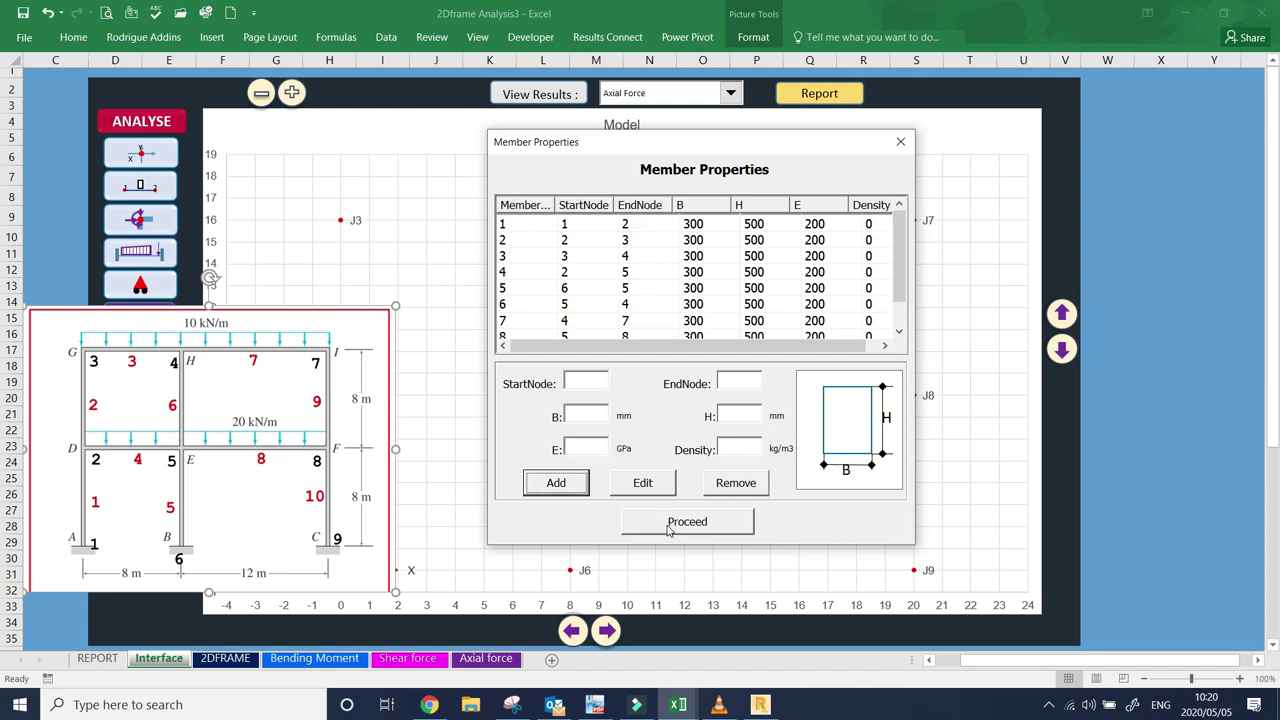
{"action": "left_click", "coordinate": [686, 522]}
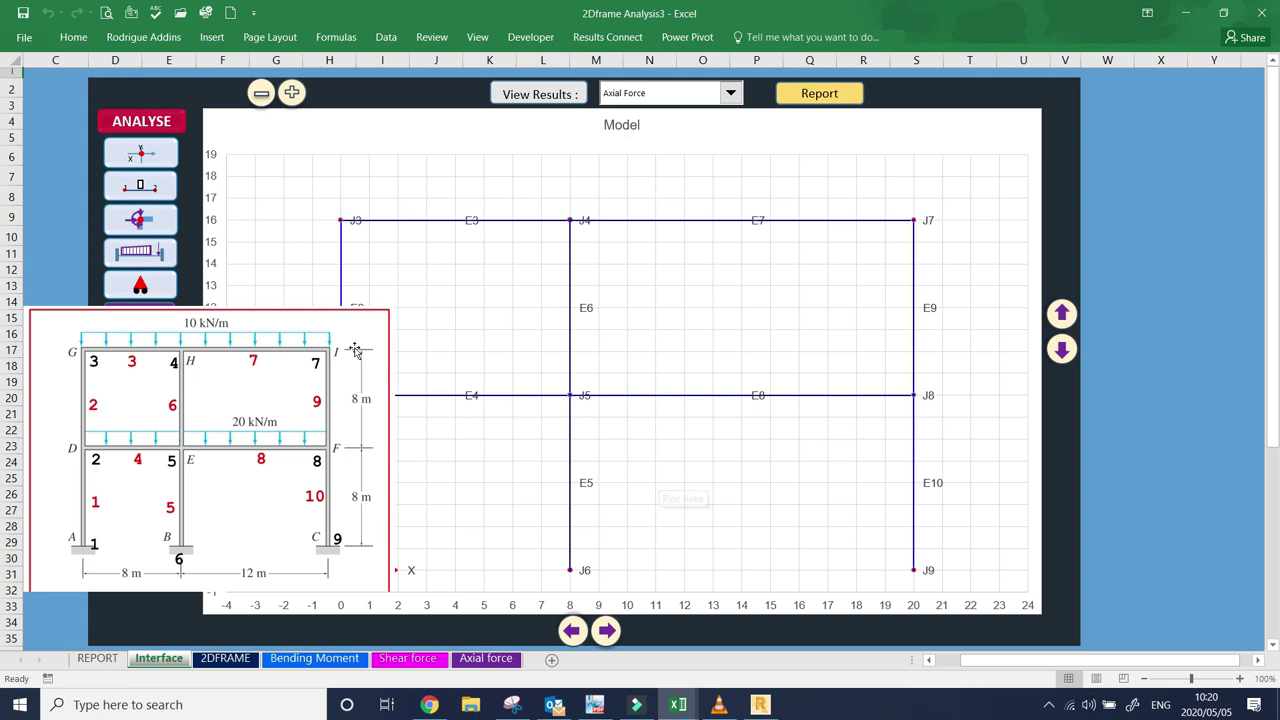
- Move the reference picture down clear of the model and open the joint loads input
{"action": "mouse_move", "coordinate": [164, 332]}
{"action": "left_mouse_down"}
{"action": "mouse_move", "coordinate": [164, 604]}
{"action": "mouse_move", "coordinate": [163, 318]}
{"action": "mouse_move", "coordinate": [135, 310]}
{"action": "mouse_move", "coordinate": [143, 321]}
{"action": "left_mouse_up"}
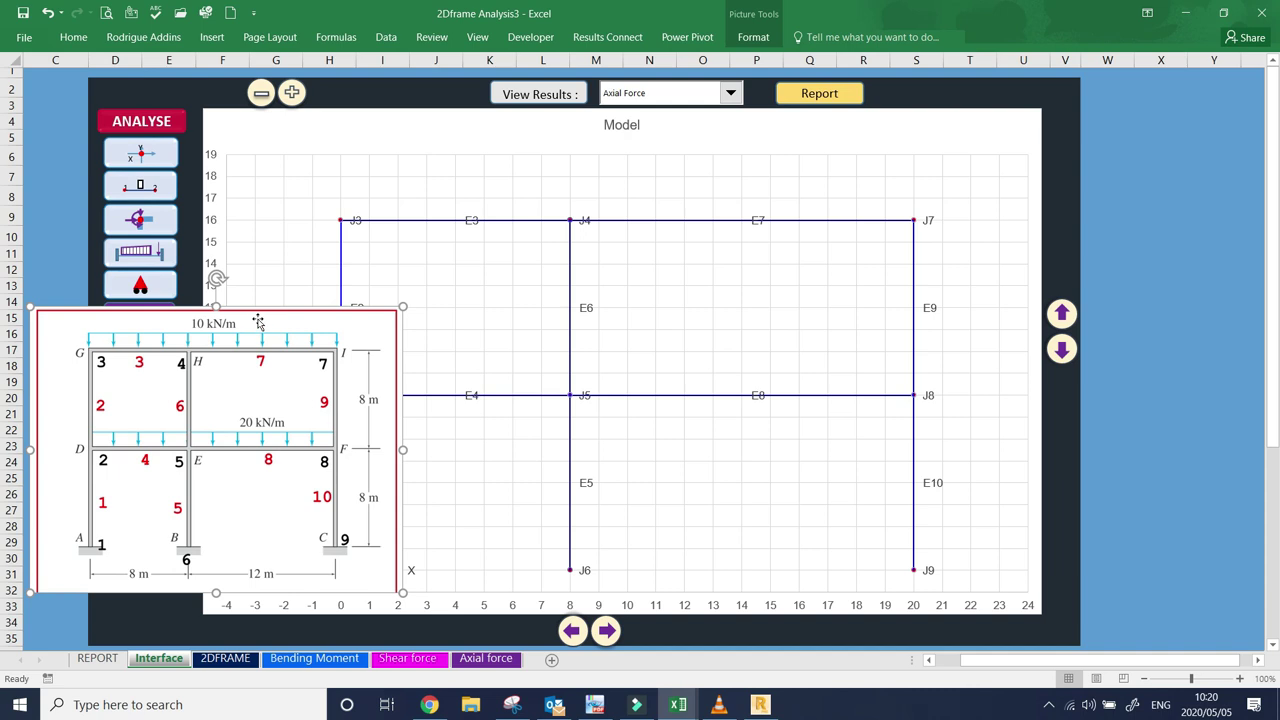
{"action": "left_click_drag", "start_coordinate": [260, 315], "coordinate": [197, 598]}
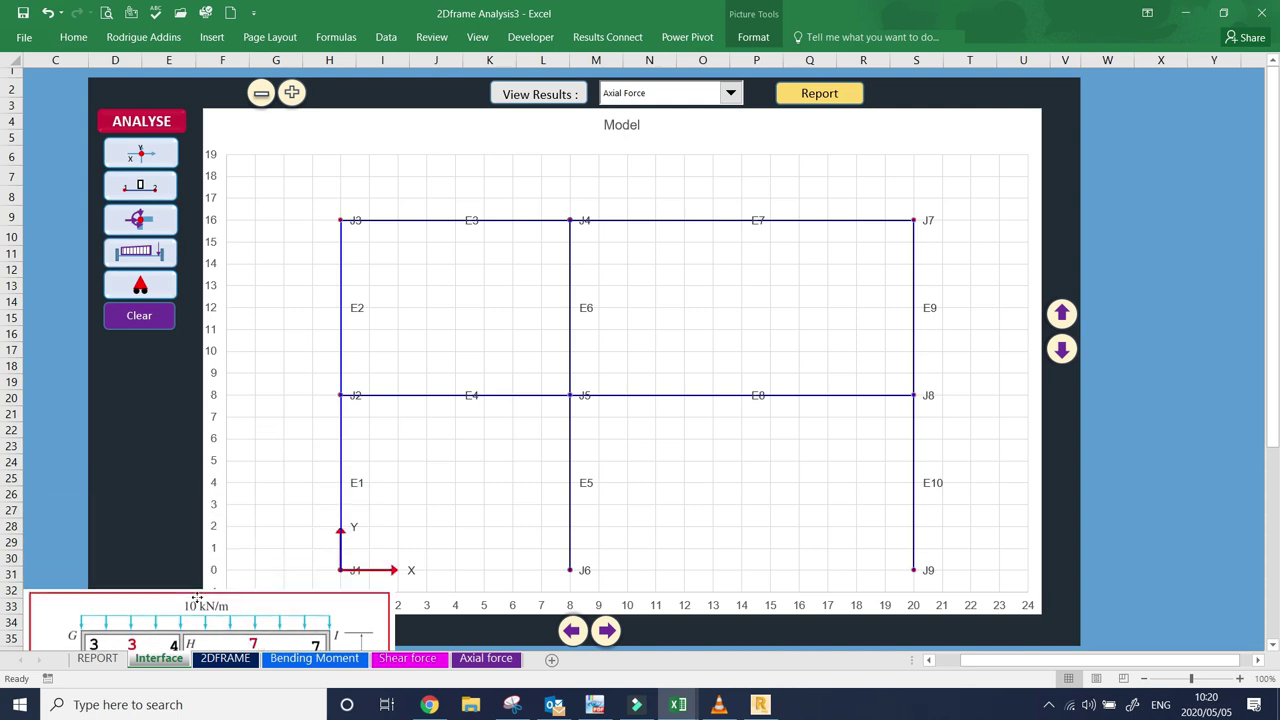
{"action": "left_click", "coordinate": [158, 220]}
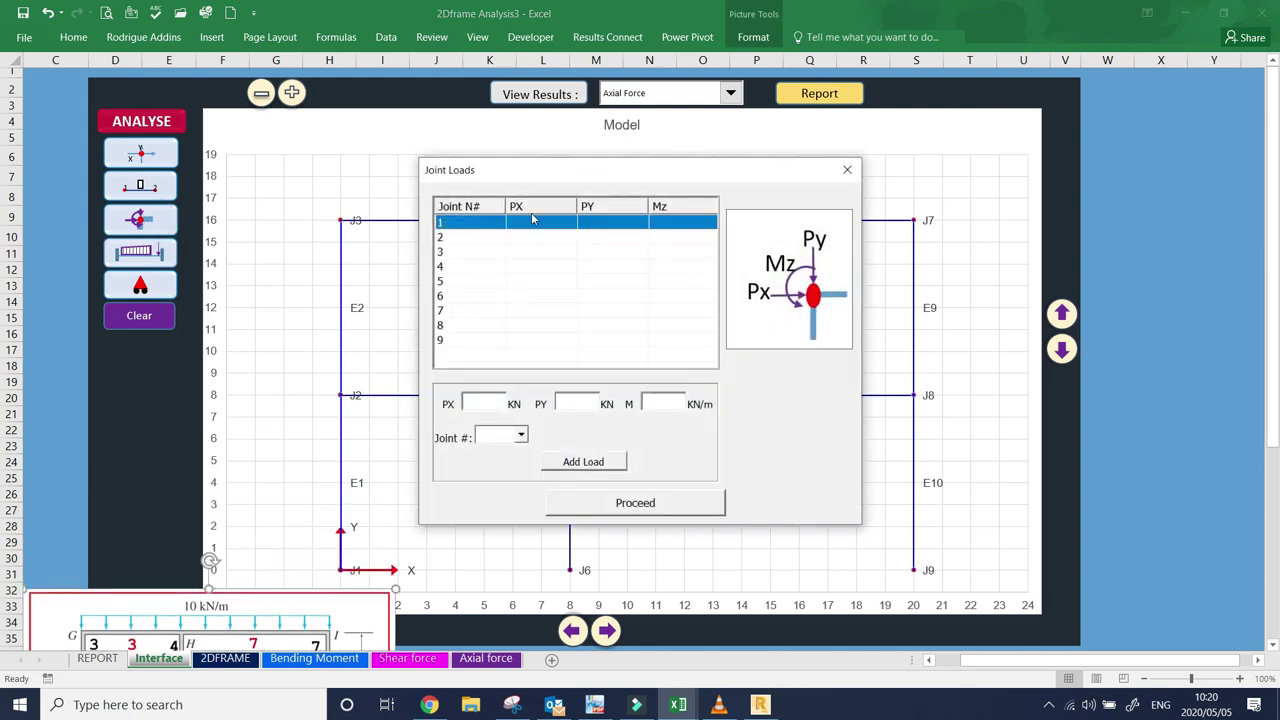
{"action": "left_click_drag", "start_coordinate": [545, 178], "coordinate": [541, 232]}
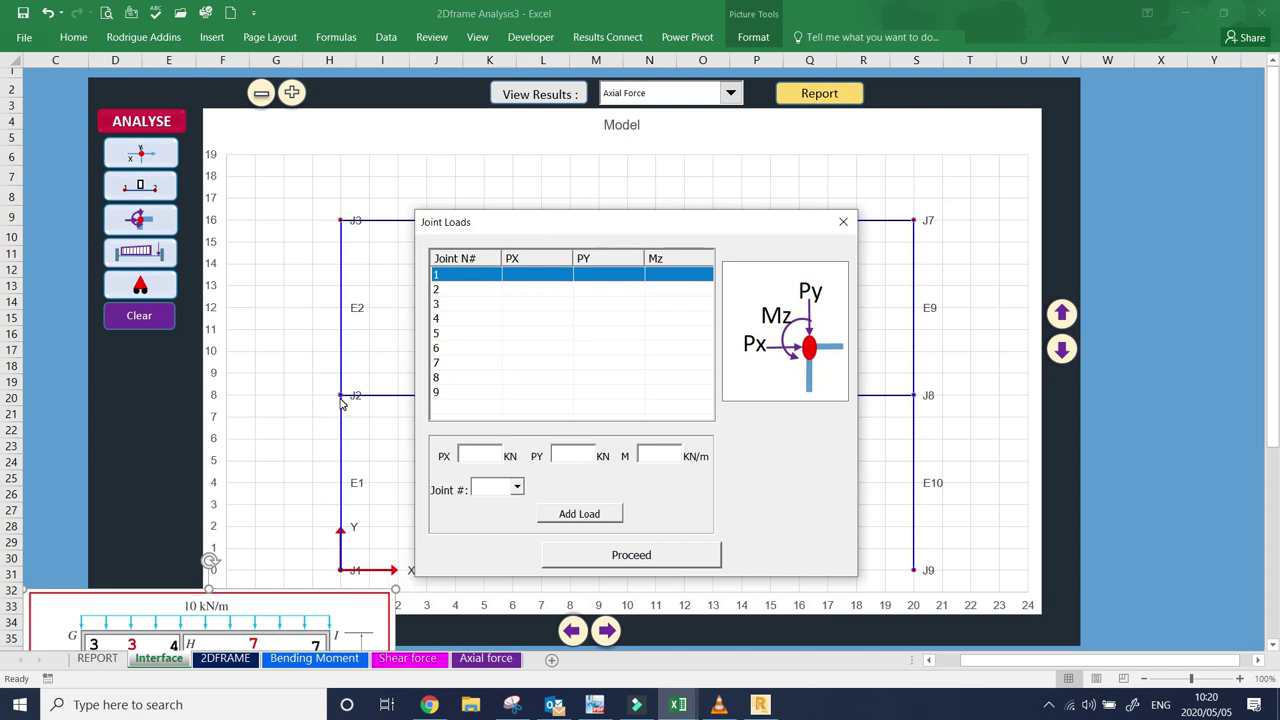
- Add a joint load to joint 2 with PX 50 kN, PY 0 and moment 0
{"action": "left_click", "coordinate": [440, 291]}
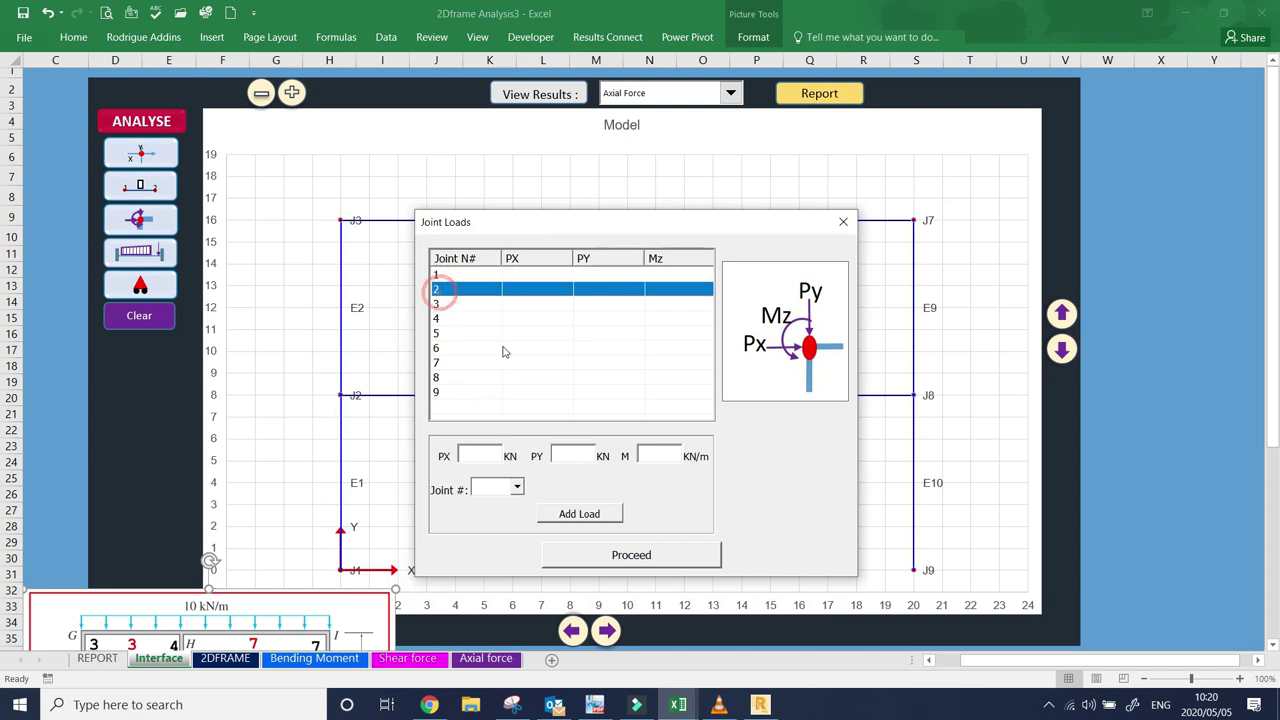
{"action": "left_click", "coordinate": [485, 456]}
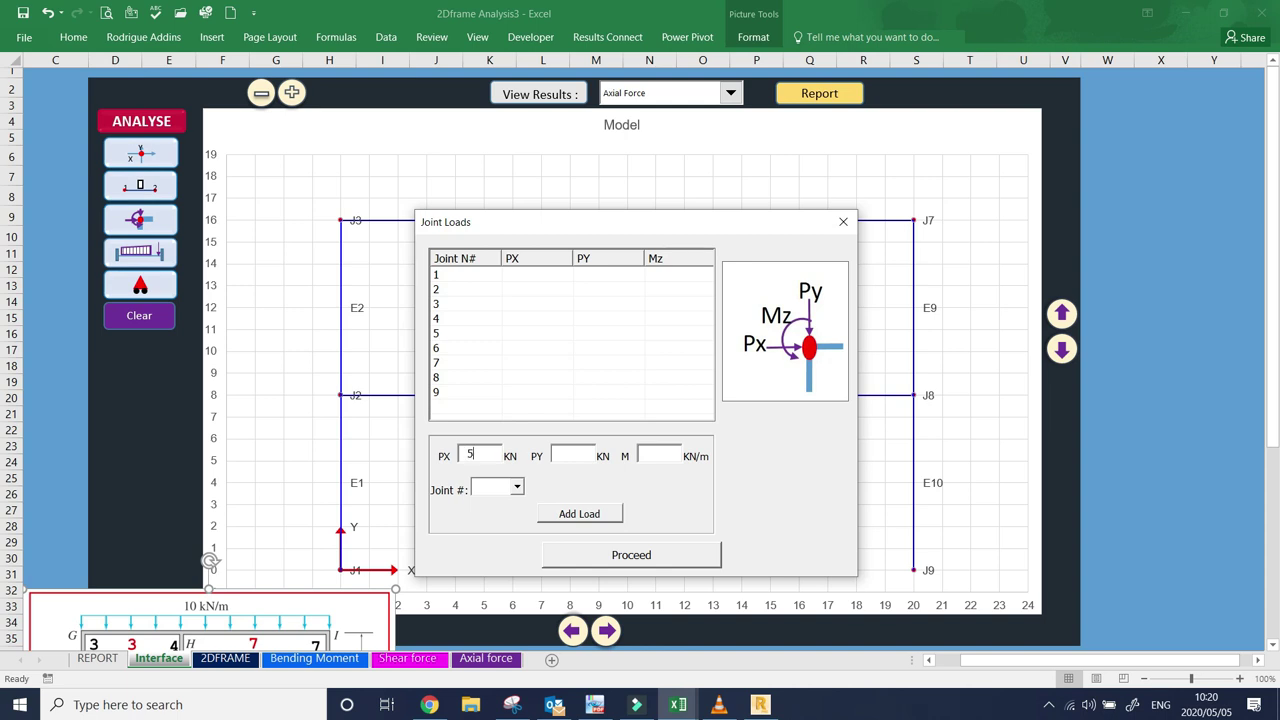
{"action": "left_click", "coordinate": [567, 452]}
{"action": "type", "text": "0"}
{"action": "left_click", "coordinate": [659, 454]}
{"action": "type", "text": "0"}
{"action": "left_click", "coordinate": [517, 486]}
{"action": "left_click", "coordinate": [506, 519]}
{"action": "left_click", "coordinate": [580, 514]}
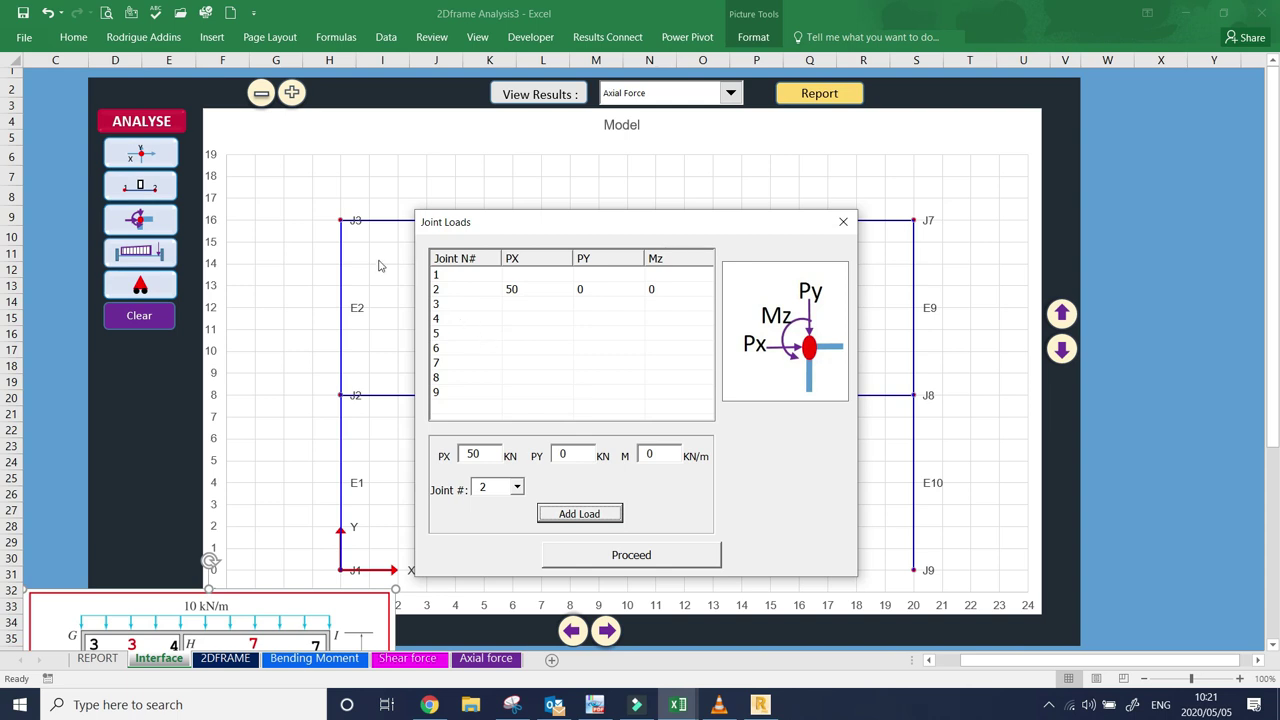
- Add a load to joint 3 with PX 30 kN and moment -15, and apply the joint loads to the model
{"action": "left_click", "coordinate": [460, 306]}
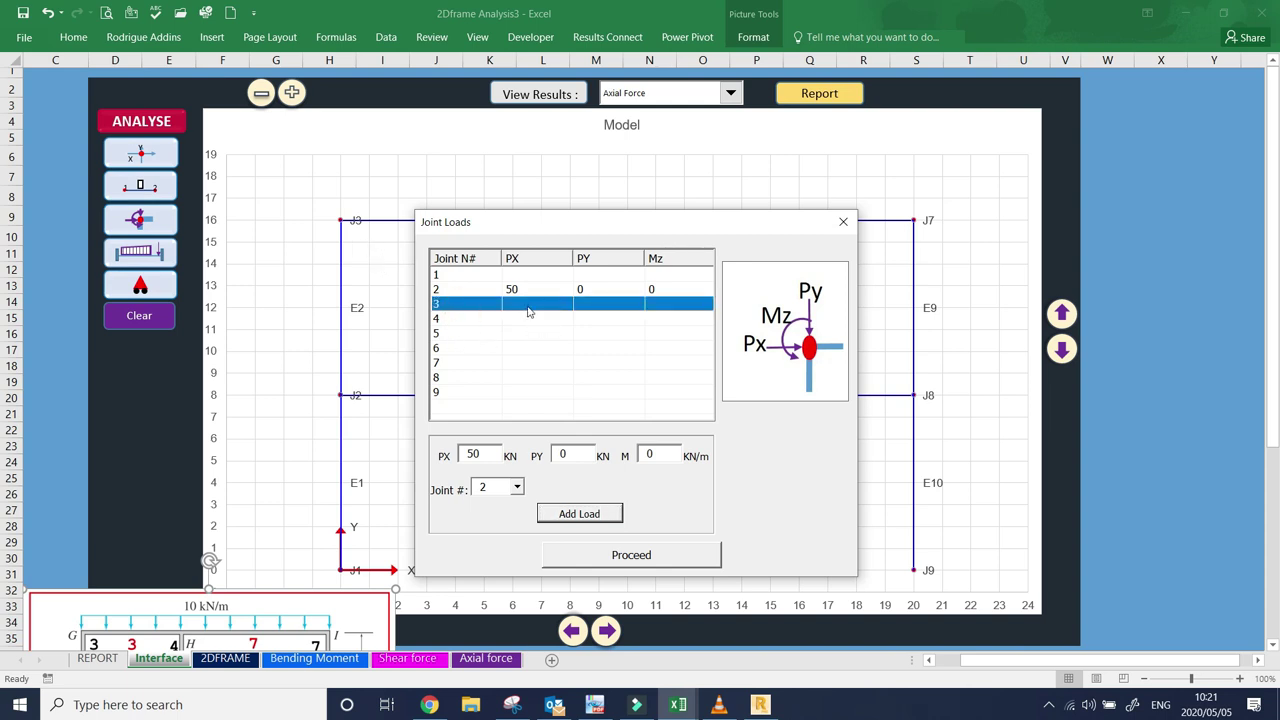
{"action": "left_click", "coordinate": [517, 488]}
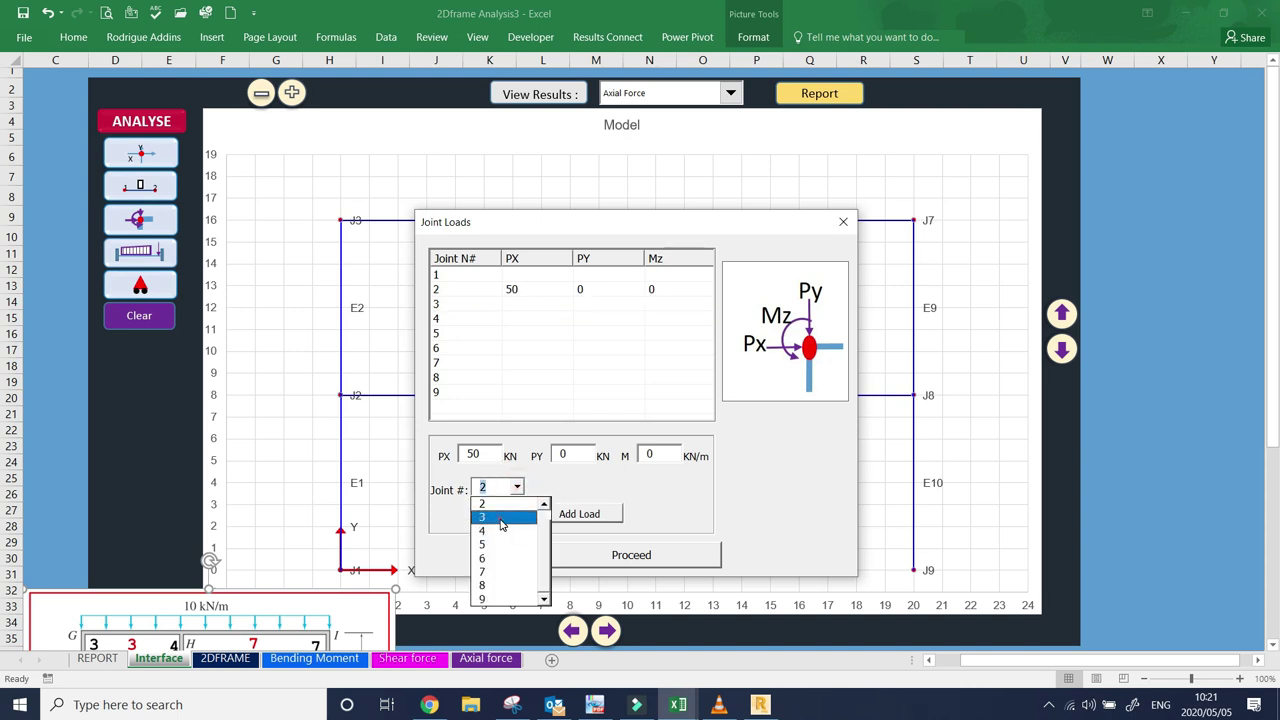
{"action": "left_click", "coordinate": [502, 518]}
{"action": "left_click_drag", "start_coordinate": [480, 454], "coordinate": [456, 460]}
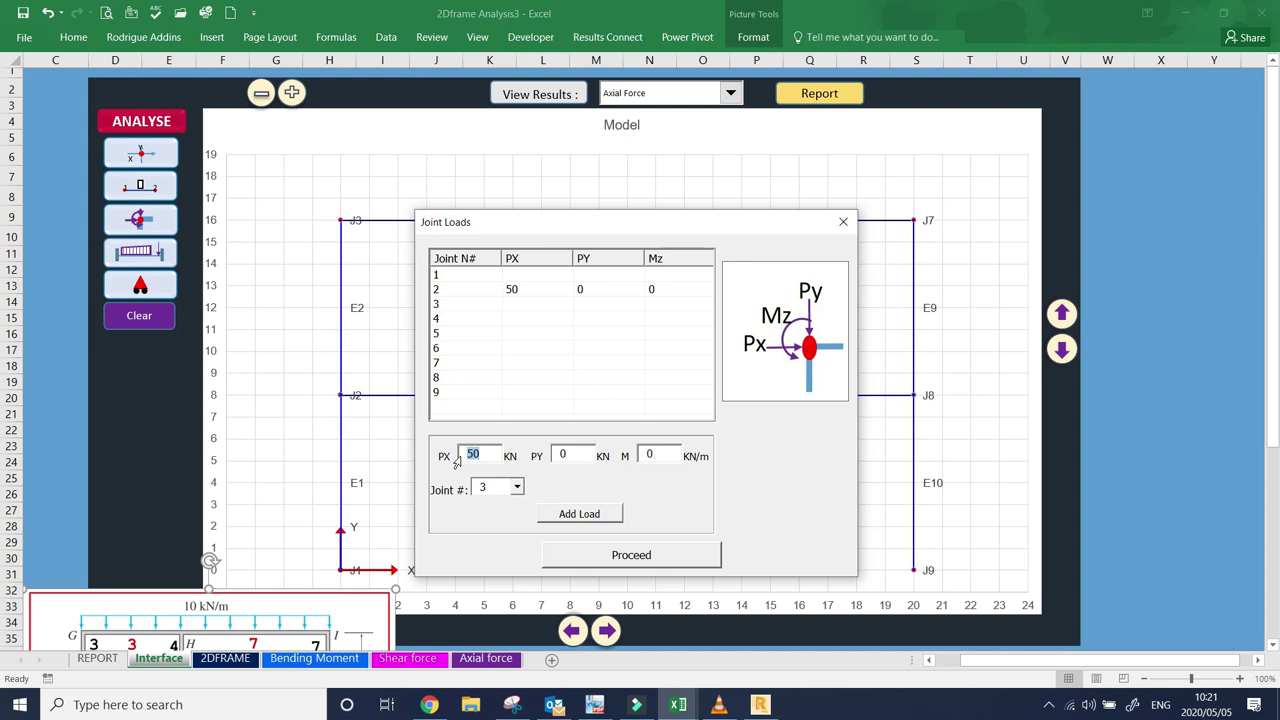
{"action": "type", "text": "30"}
{"action": "left_click_drag", "start_coordinate": [650, 454], "coordinate": [627, 467]}
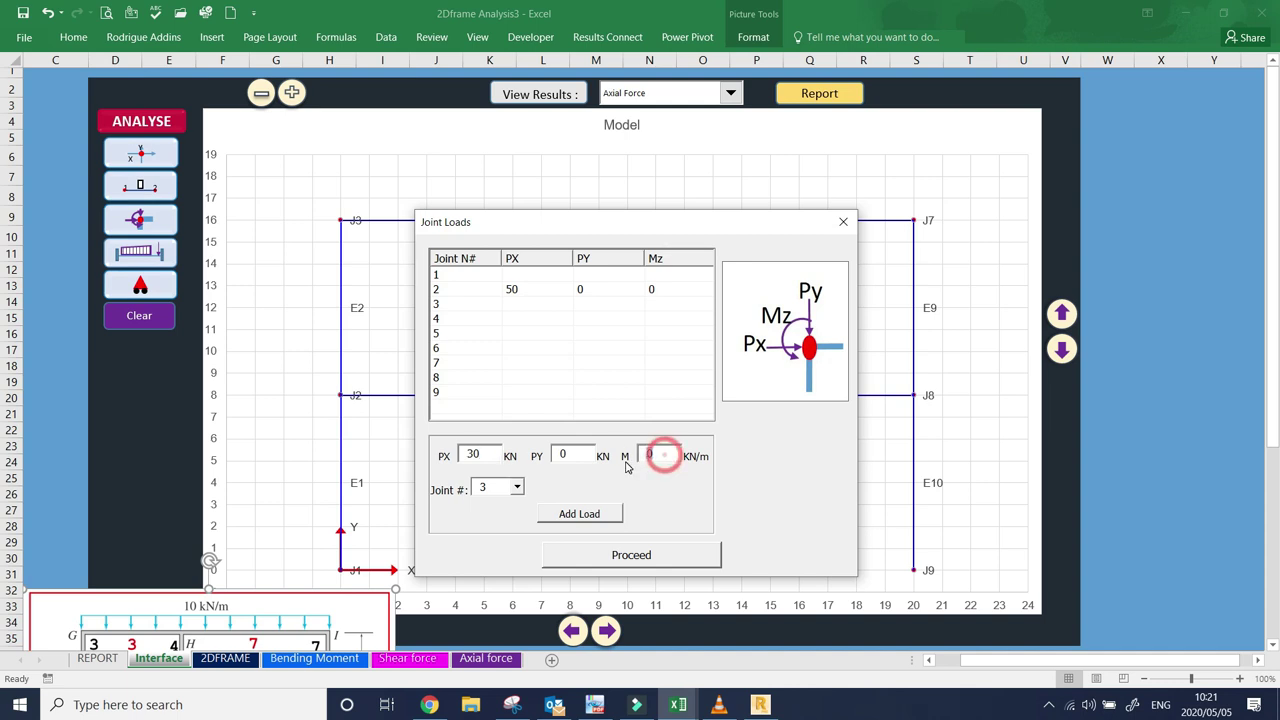
{"action": "type", "text": "-15"}
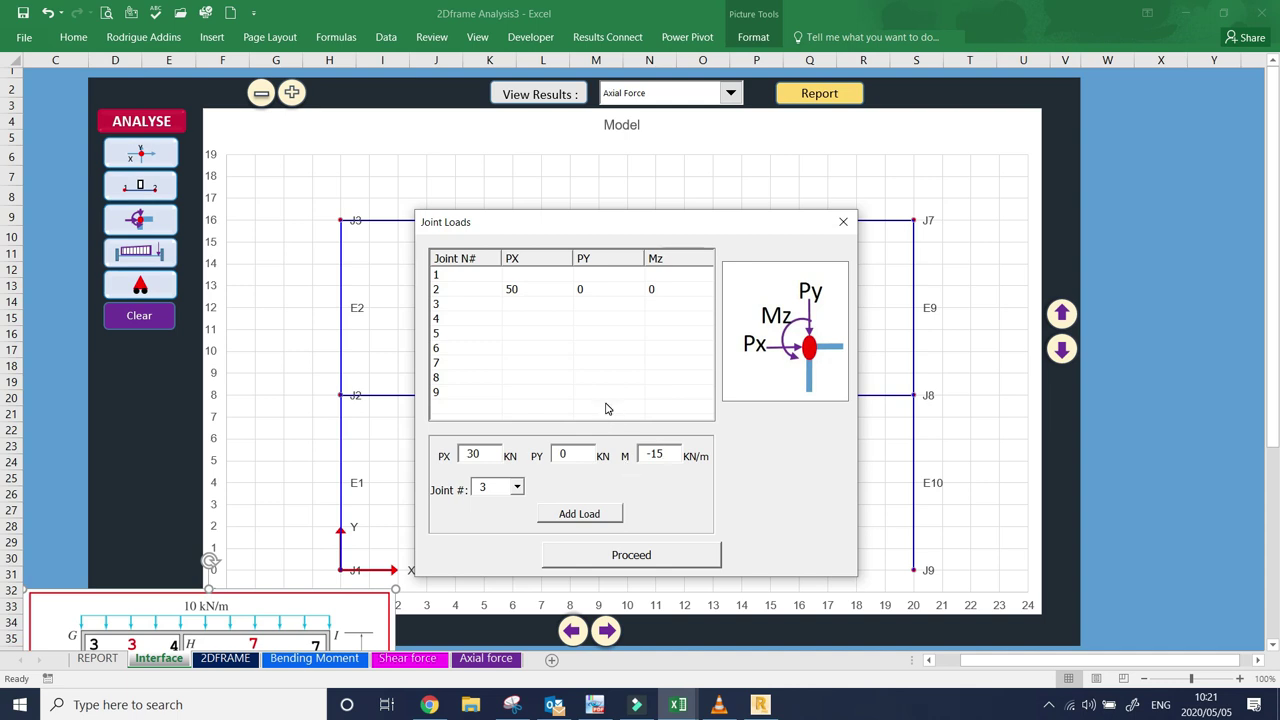
{"action": "left_click", "coordinate": [563, 517]}
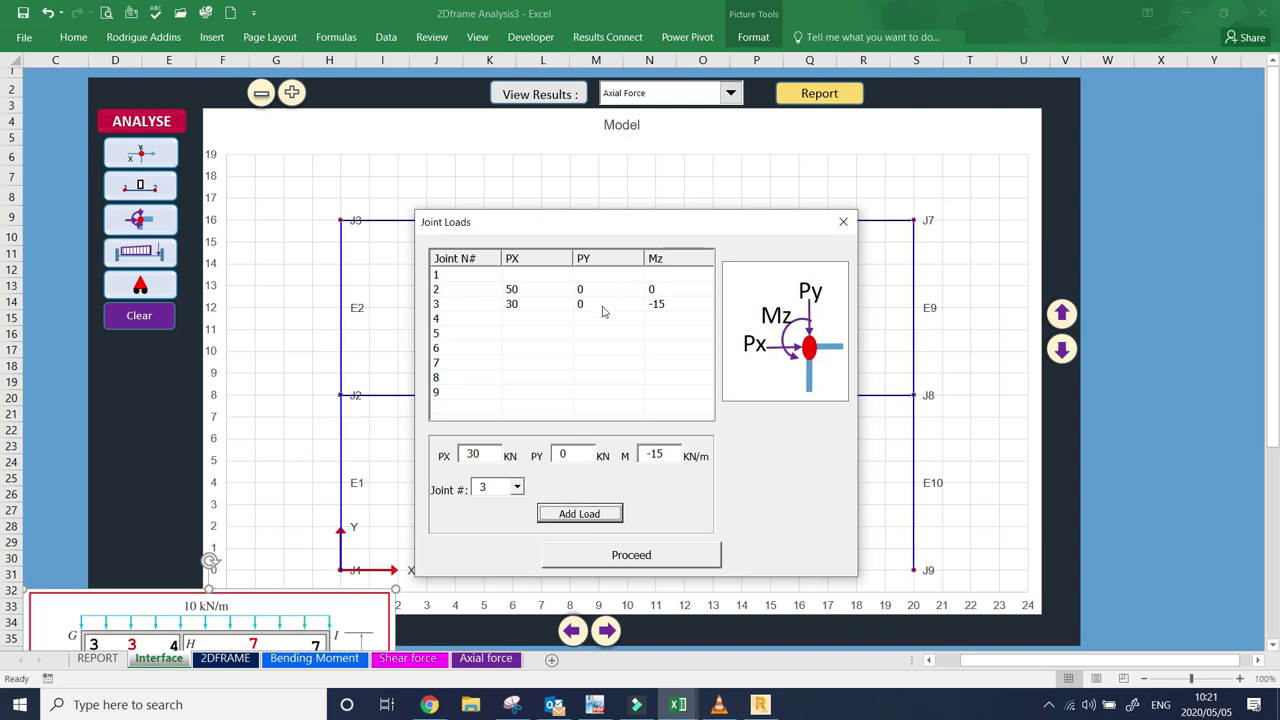
{"action": "left_click", "coordinate": [609, 555]}
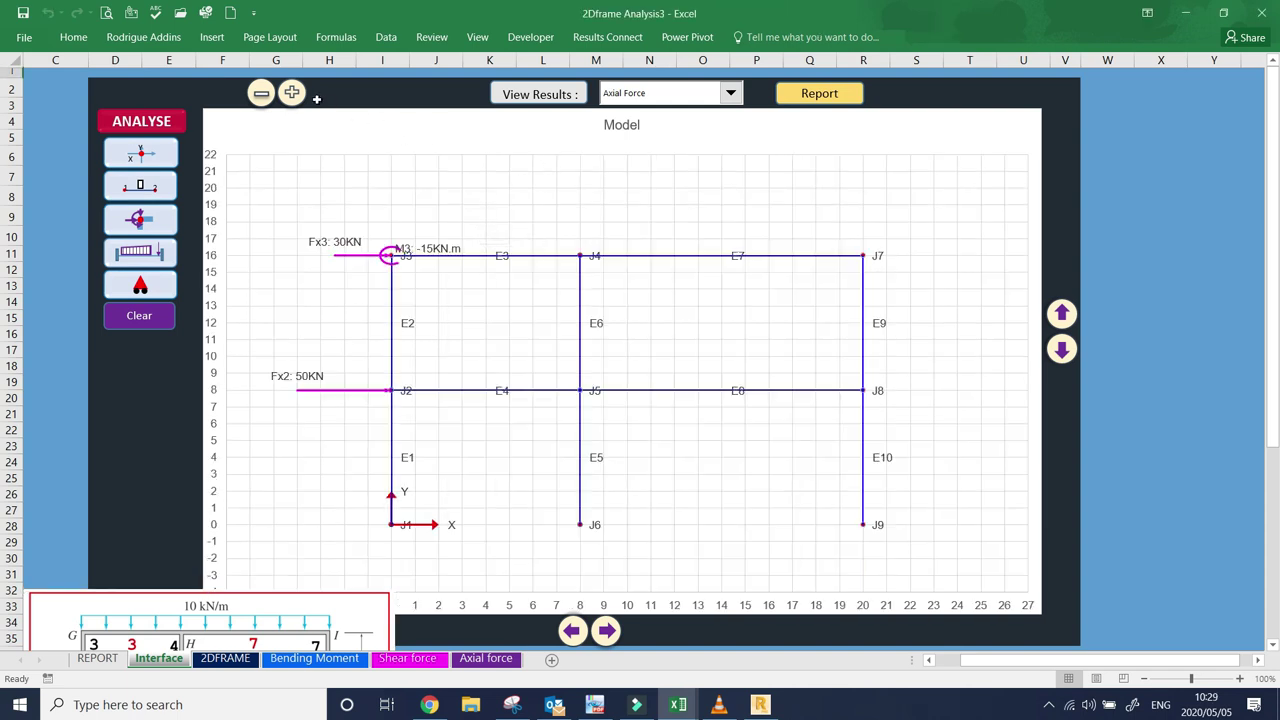
{"action": "left_click", "coordinate": [292, 93]}
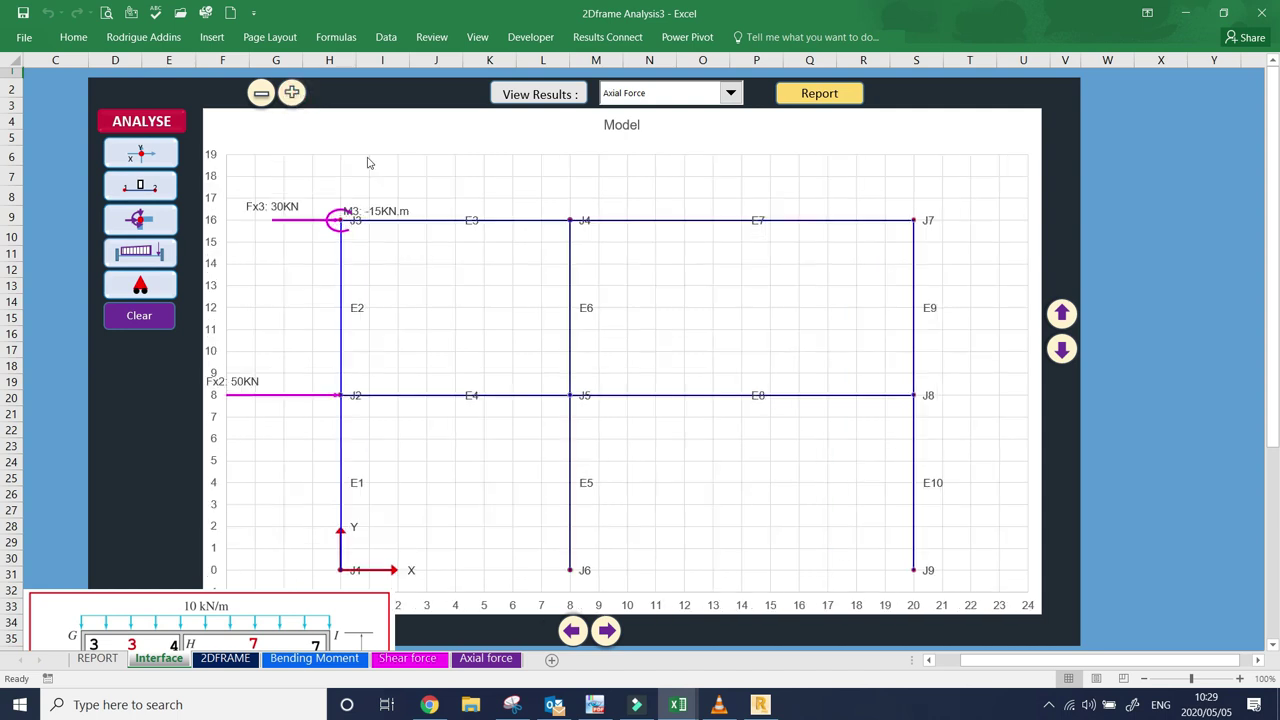
- Zoom out the model plot and move the M3 moment label up clear of the beam at joint 3
{"action": "left_click", "coordinate": [261, 93]}
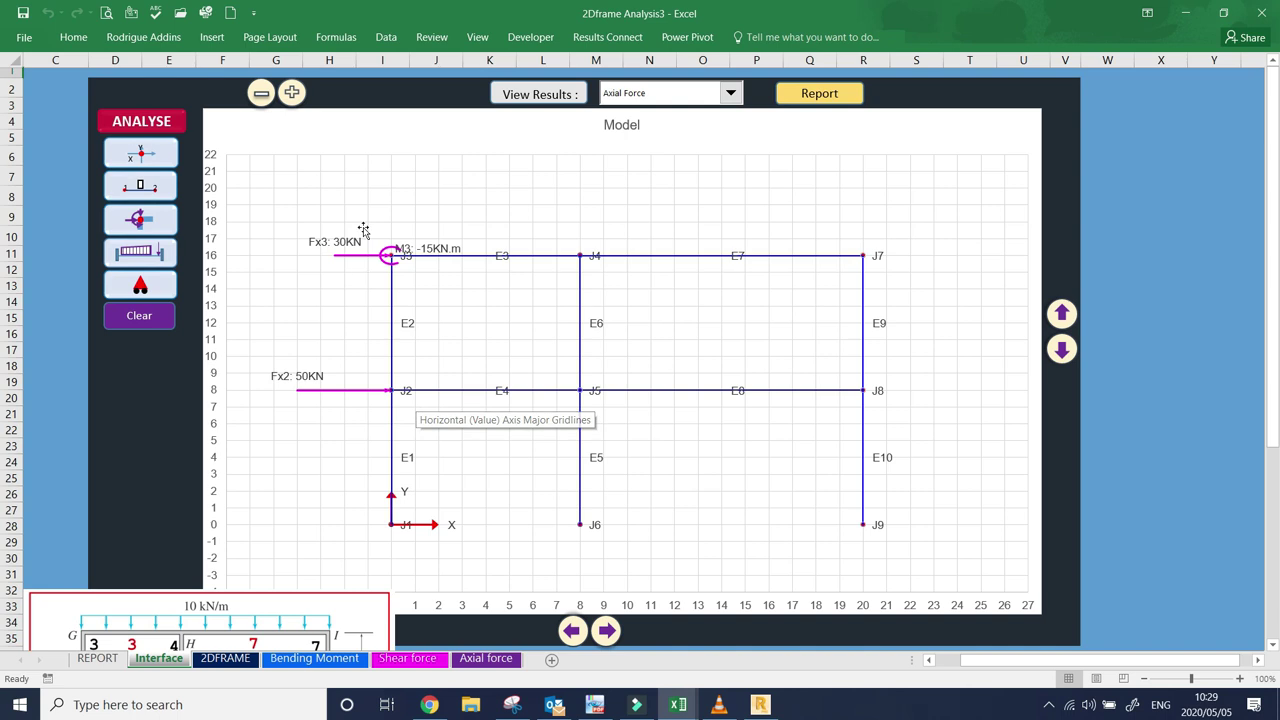
{"action": "left_click", "coordinate": [432, 245]}
{"action": "left_click", "coordinate": [432, 246]}
{"action": "left_click_drag", "start_coordinate": [432, 246], "coordinate": [428, 212]}
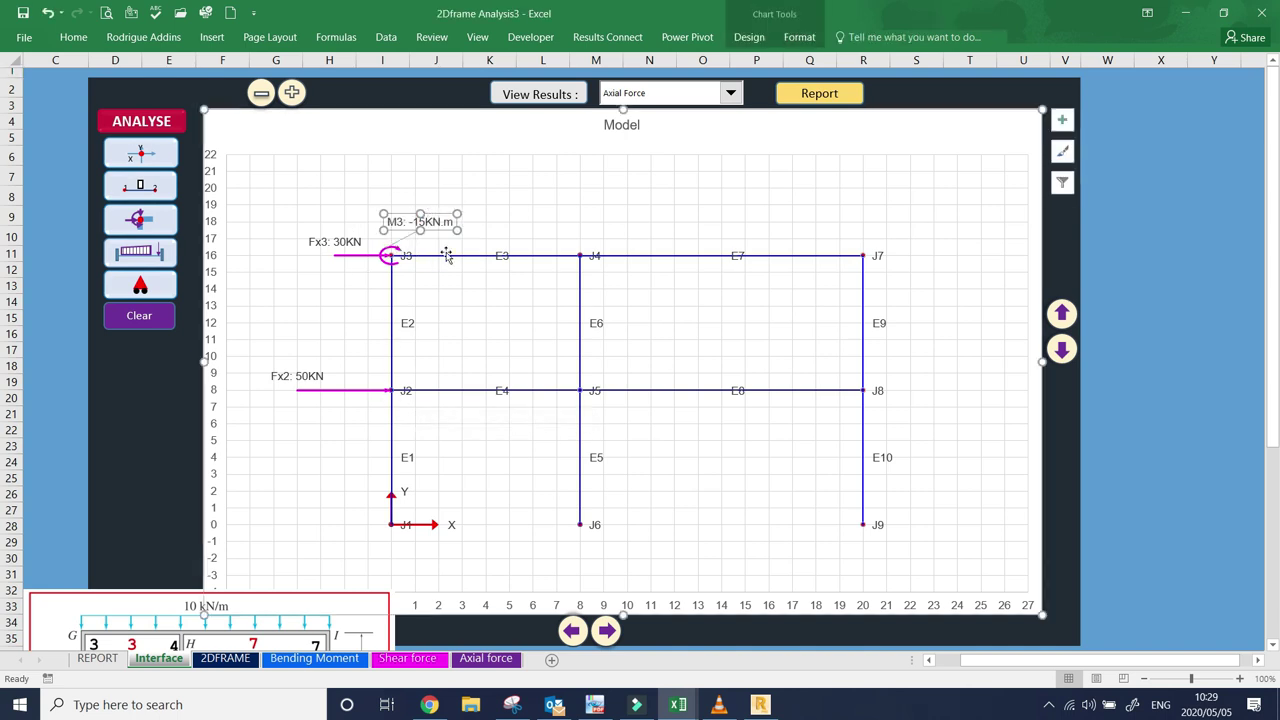
{"action": "left_click", "coordinate": [162, 254]}
{"action": "left_click_drag", "start_coordinate": [581, 150], "coordinate": [696, 294]}
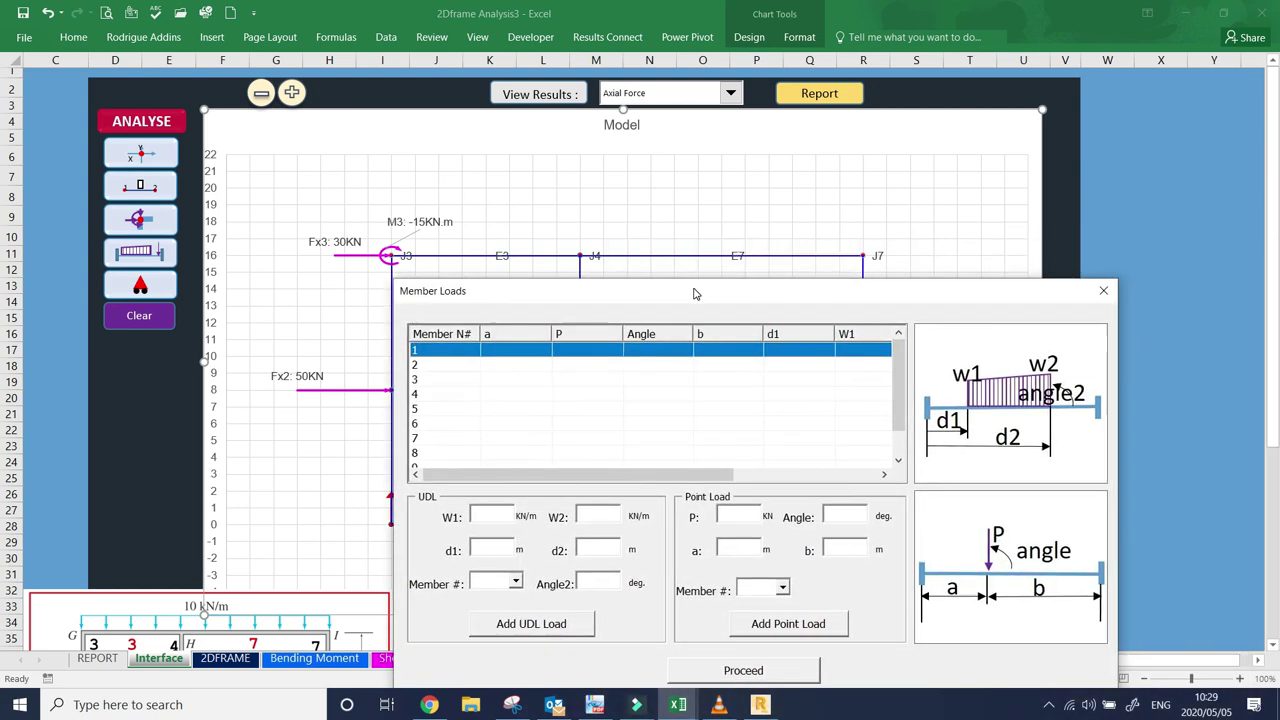
{"action": "left_click", "coordinate": [1103, 291]}
- Move the reference picture up to reveal the frame loads and open the member loads input beside it
{"action": "left_click_drag", "start_coordinate": [148, 595], "coordinate": [148, 438]}
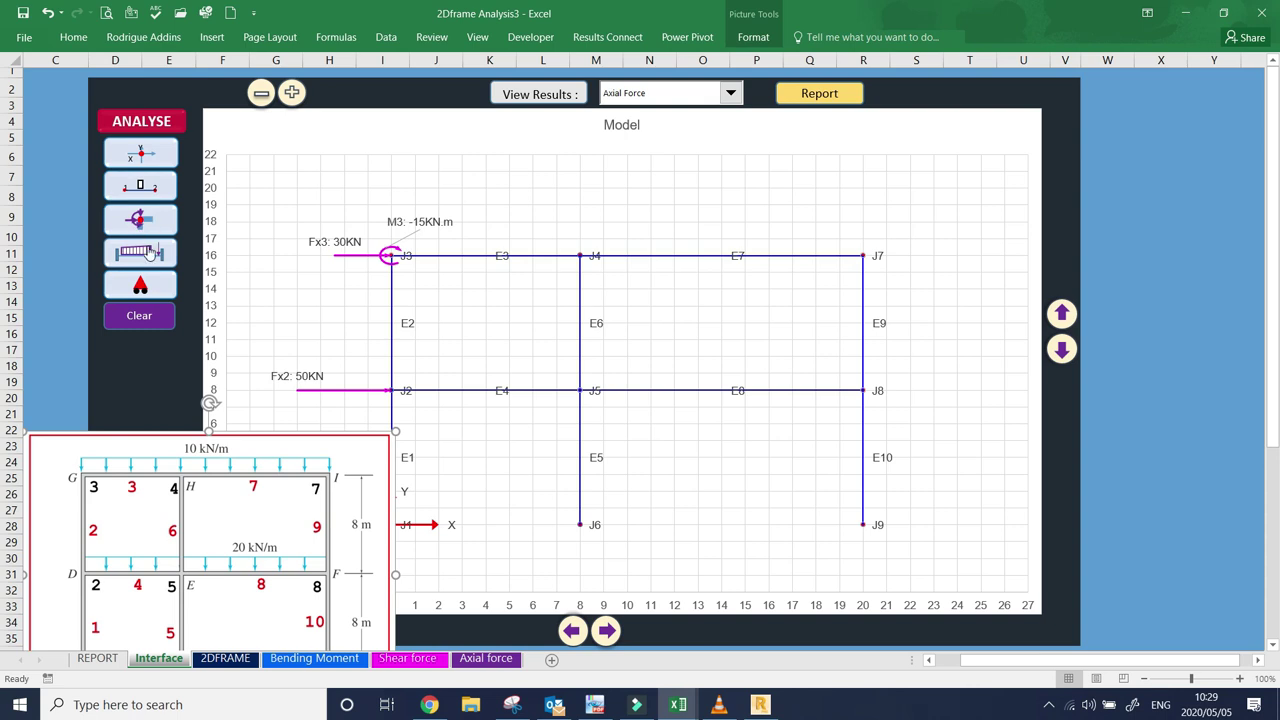
{"action": "left_click", "coordinate": [140, 252]}
{"action": "left_click_drag", "start_coordinate": [612, 150], "coordinate": [800, 416]}
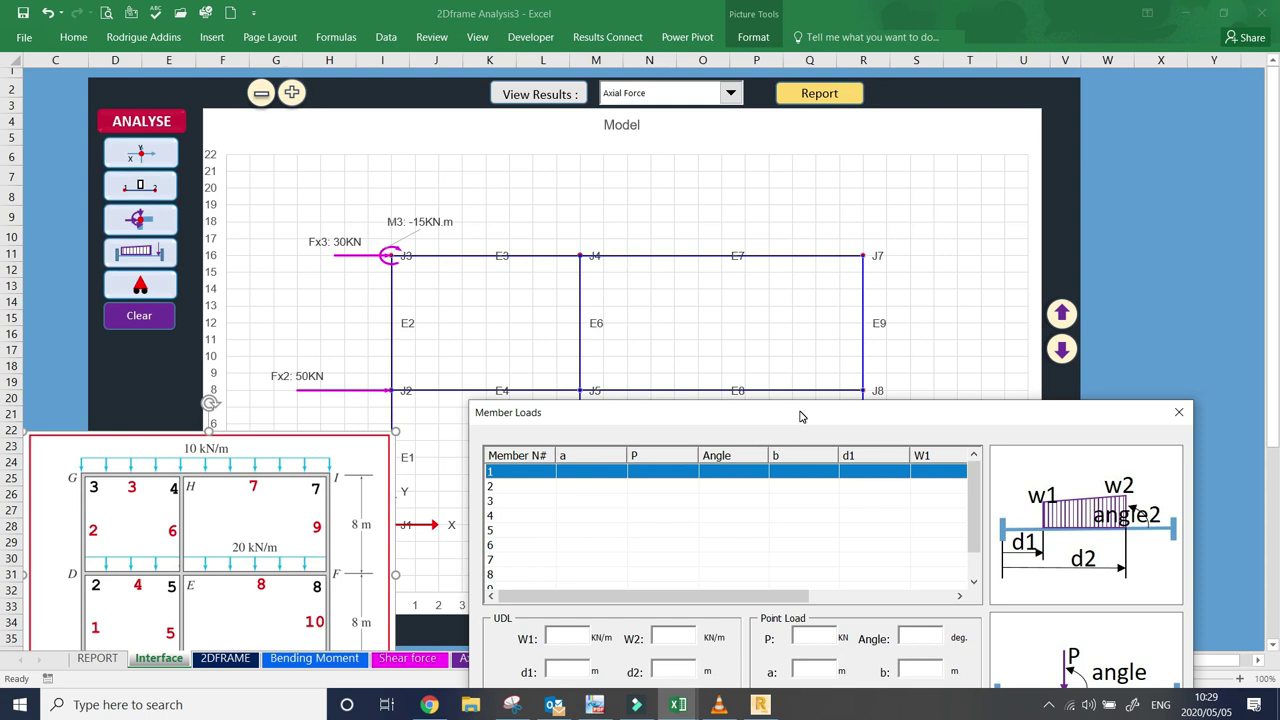
{"action": "left_click_drag", "start_coordinate": [800, 416], "coordinate": [825, 218]}
- Add a UDL to member 3 with W1 -10, W2 -10 kN/m, d1 0, d2 8 m and Angle2 90
{"action": "left_click", "coordinate": [604, 302]}
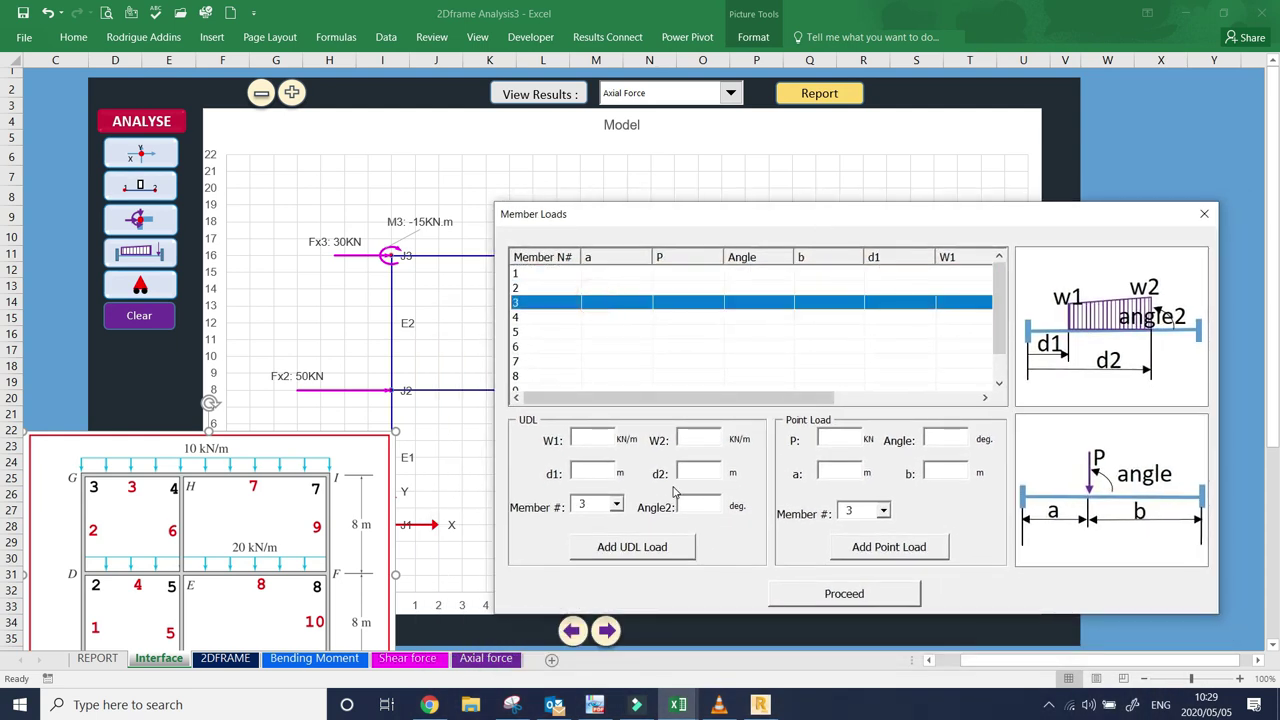
{"action": "left_click", "coordinate": [586, 437]}
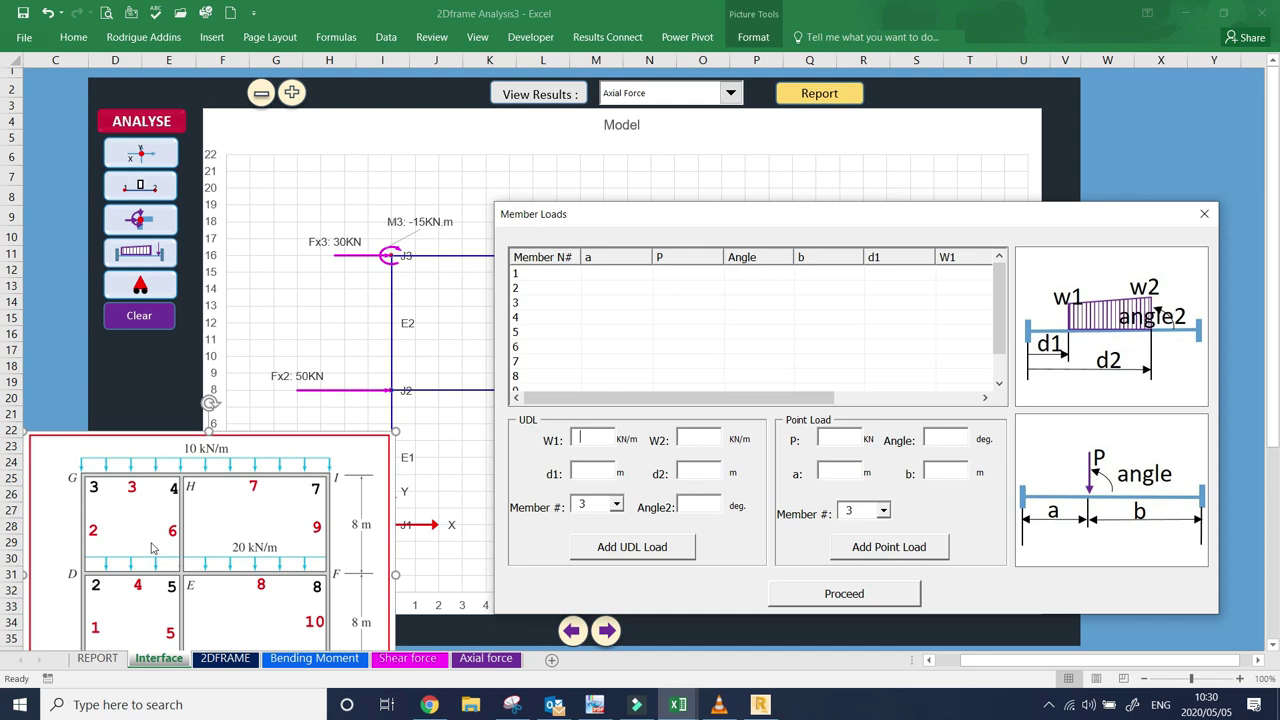
{"action": "left_click", "coordinate": [557, 303]}
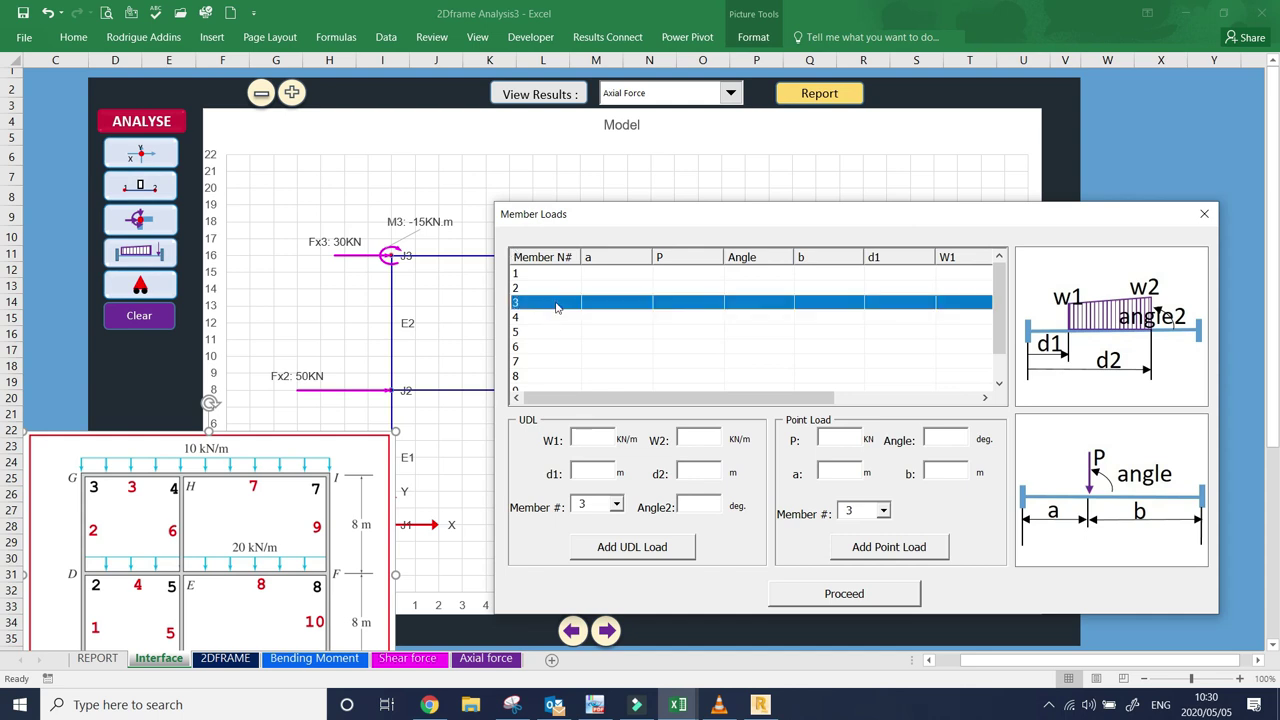
{"action": "left_click", "coordinate": [593, 439]}
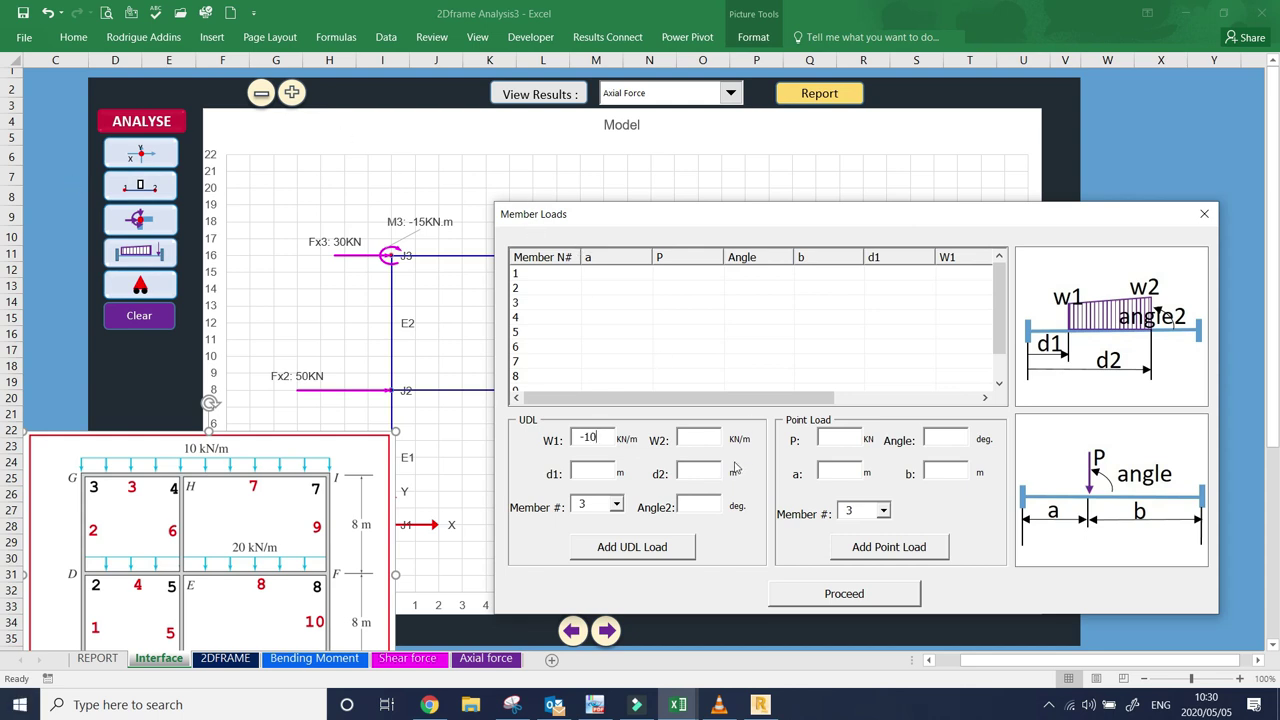
{"action": "left_click", "coordinate": [691, 437]}
{"action": "type", "text": "-3"}
{"action": "key", "text": "BackSpace"}
{"action": "type", "text": "10"}
{"action": "left_click", "coordinate": [592, 467]}
{"action": "left_click", "coordinate": [710, 468]}
{"action": "type", "text": "8"}
{"action": "type", "text": "90"}
{"action": "left_click", "coordinate": [631, 549]}
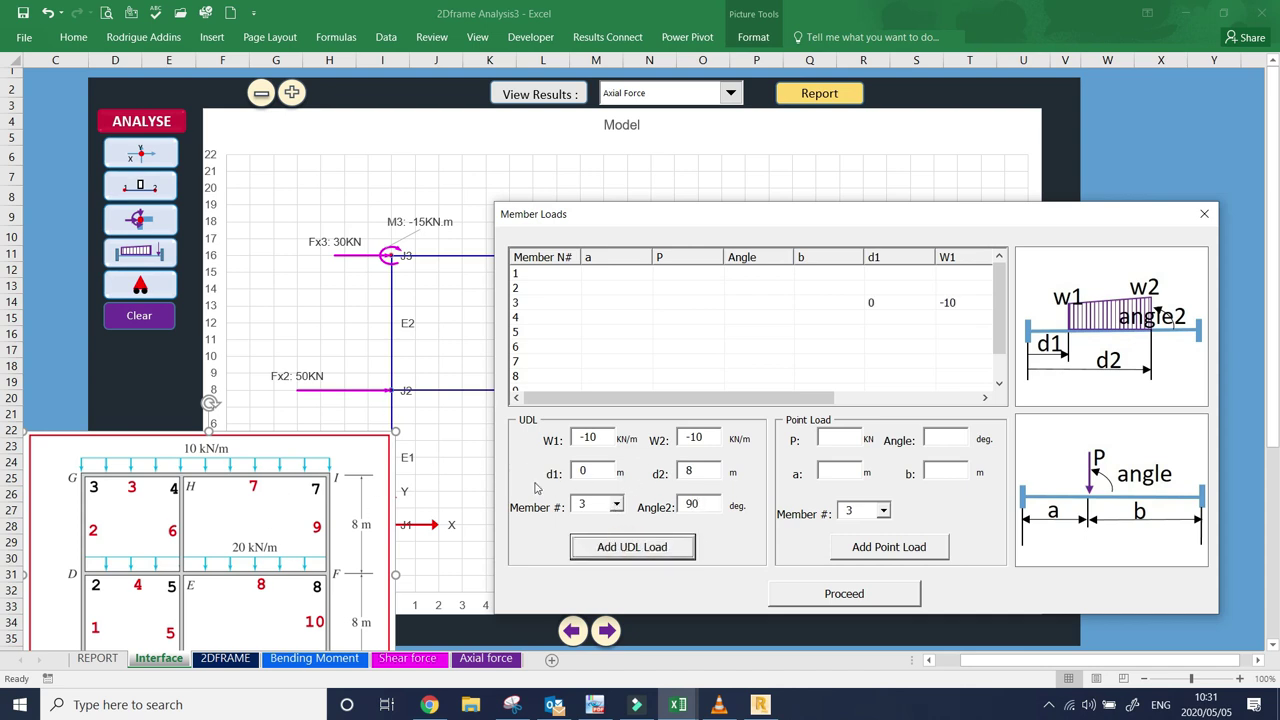
- Add a UDL to member 4 with W1 and W2 of -20 kN/m, keeping the same distances and angle
{"action": "left_click", "coordinate": [617, 504]}
{"action": "left_click", "coordinate": [584, 564]}
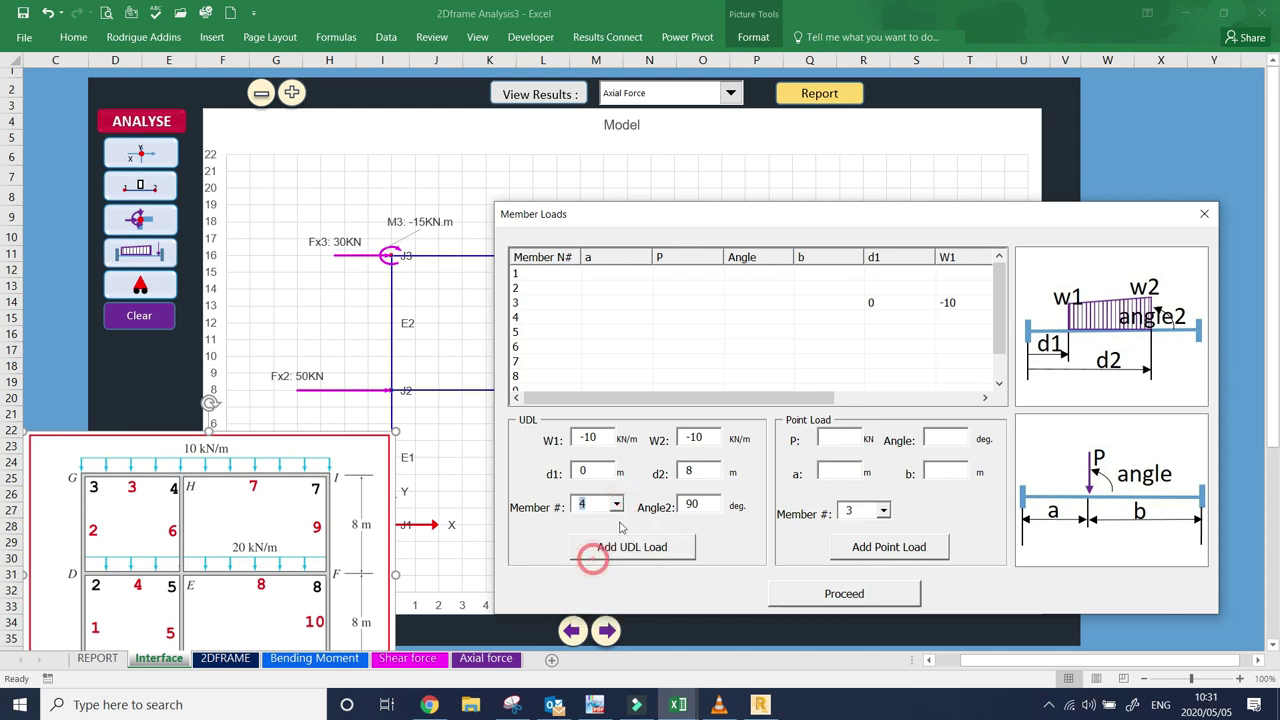
{"action": "left_click_drag", "start_coordinate": [606, 438], "coordinate": [586, 439]}
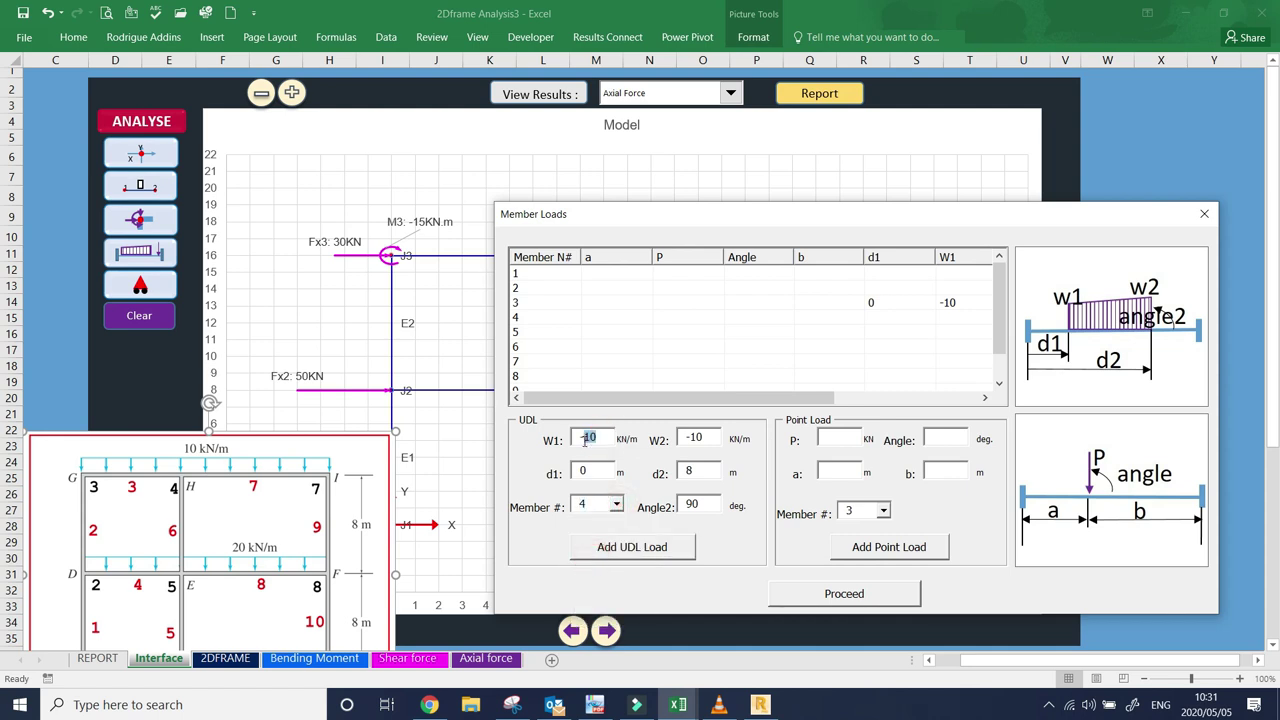
{"action": "left_click_drag", "start_coordinate": [707, 433], "coordinate": [691, 440]}
{"action": "left_click", "coordinate": [646, 548]}
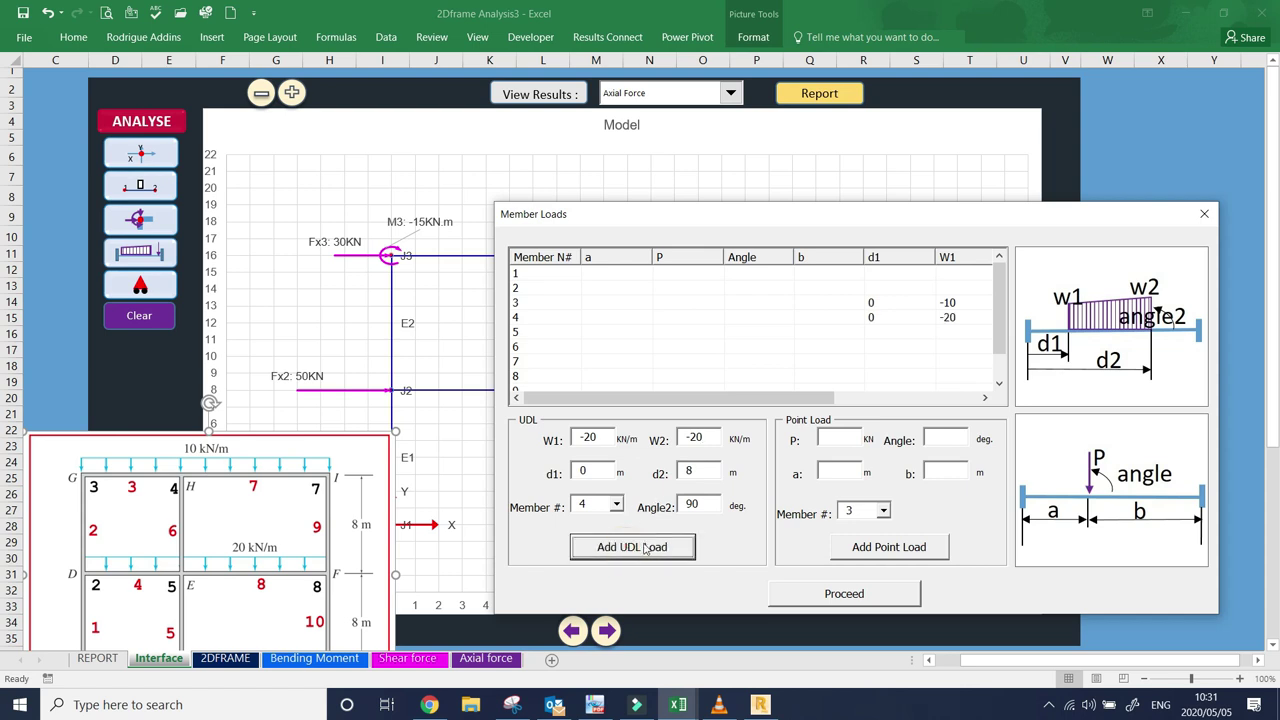
{"action": "left_click", "coordinate": [617, 507]}
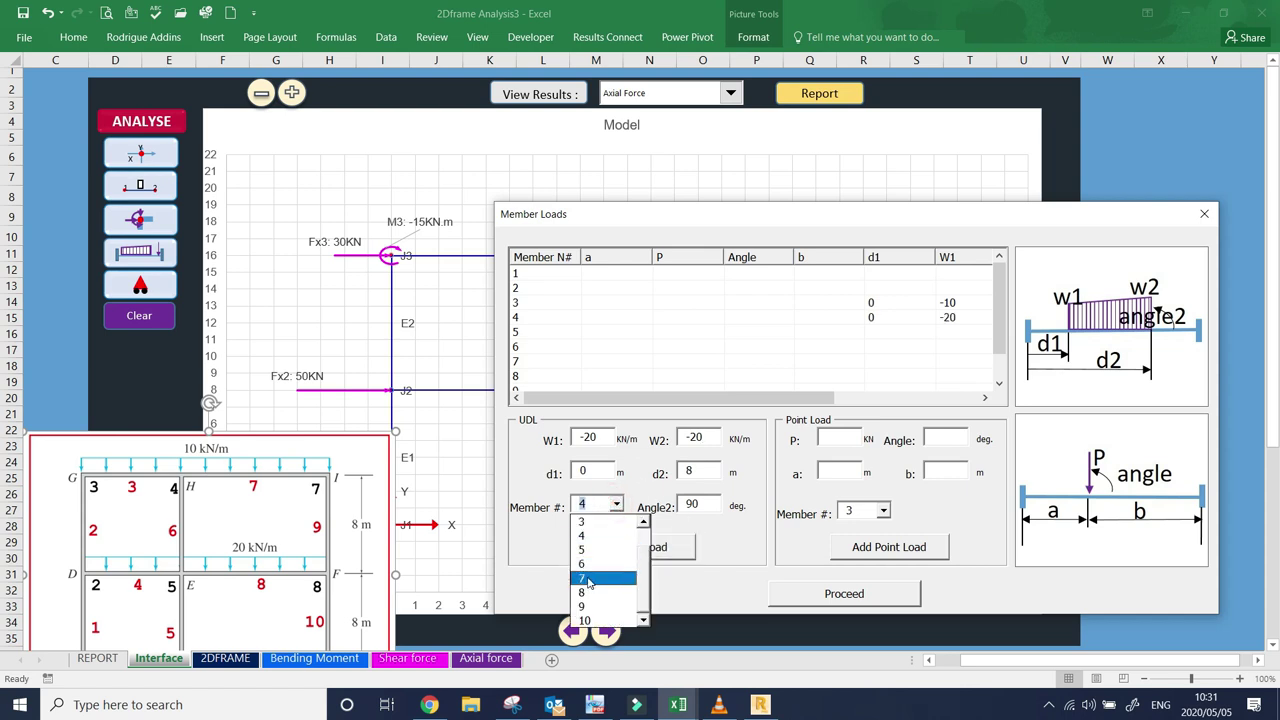
{"action": "left_click", "coordinate": [590, 580]}
{"action": "left_click_drag", "start_coordinate": [603, 440], "coordinate": [586, 440]}
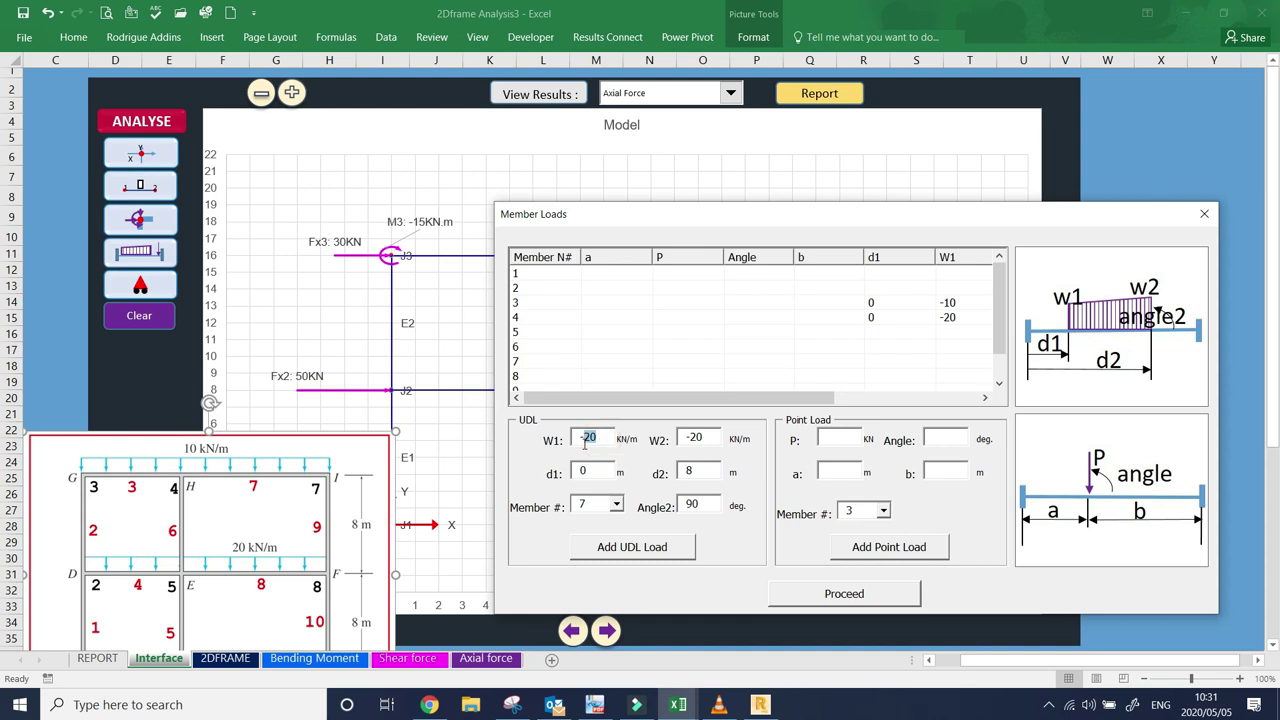
- Add a UDL to member 8 with W1 and W2 of -20 kN/m and d2 of 12 m
{"action": "left_click", "coordinate": [617, 507]}
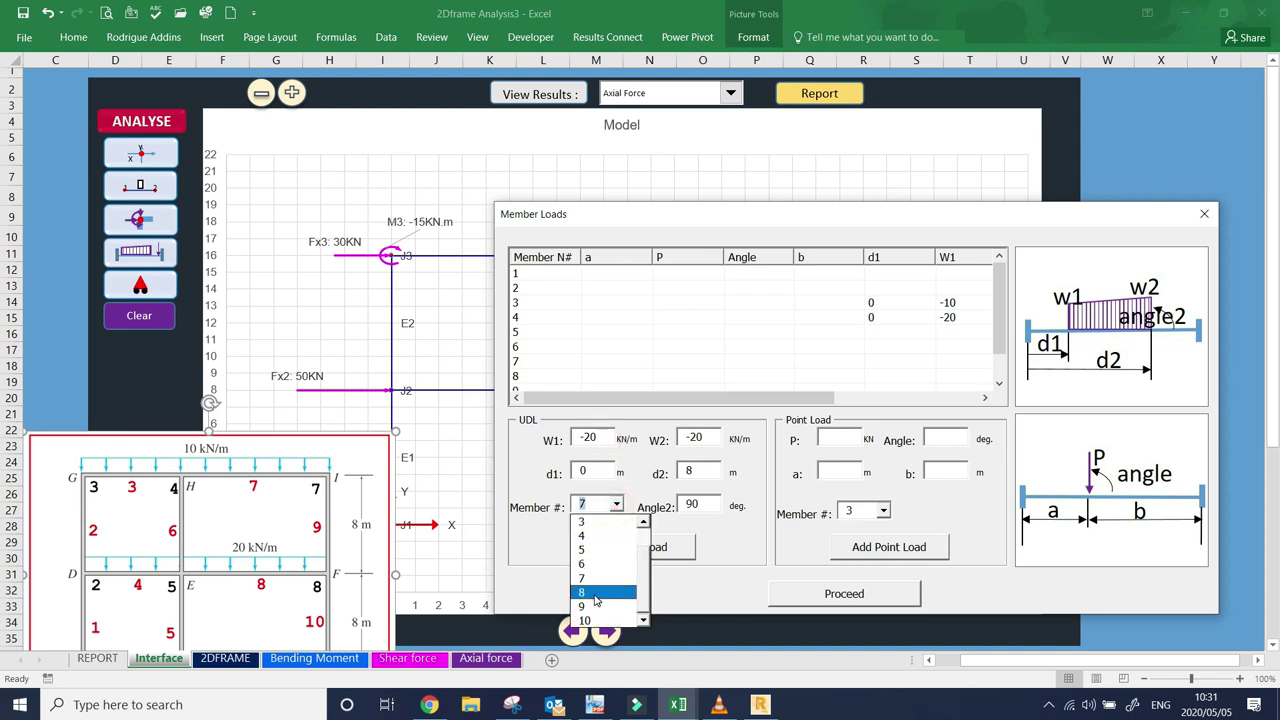
{"action": "left_click", "coordinate": [596, 596]}
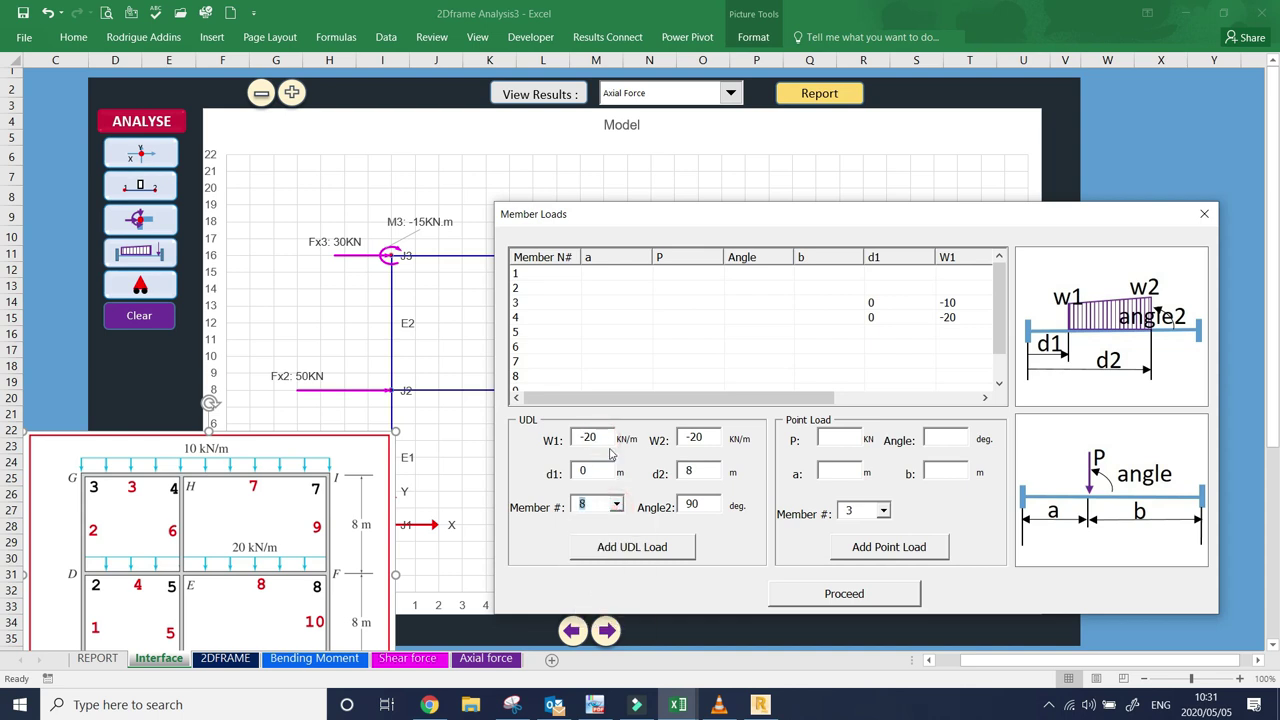
{"action": "double_click", "coordinate": [692, 471]}
{"action": "type", "text": "12"}
{"action": "left_click", "coordinate": [627, 548]}
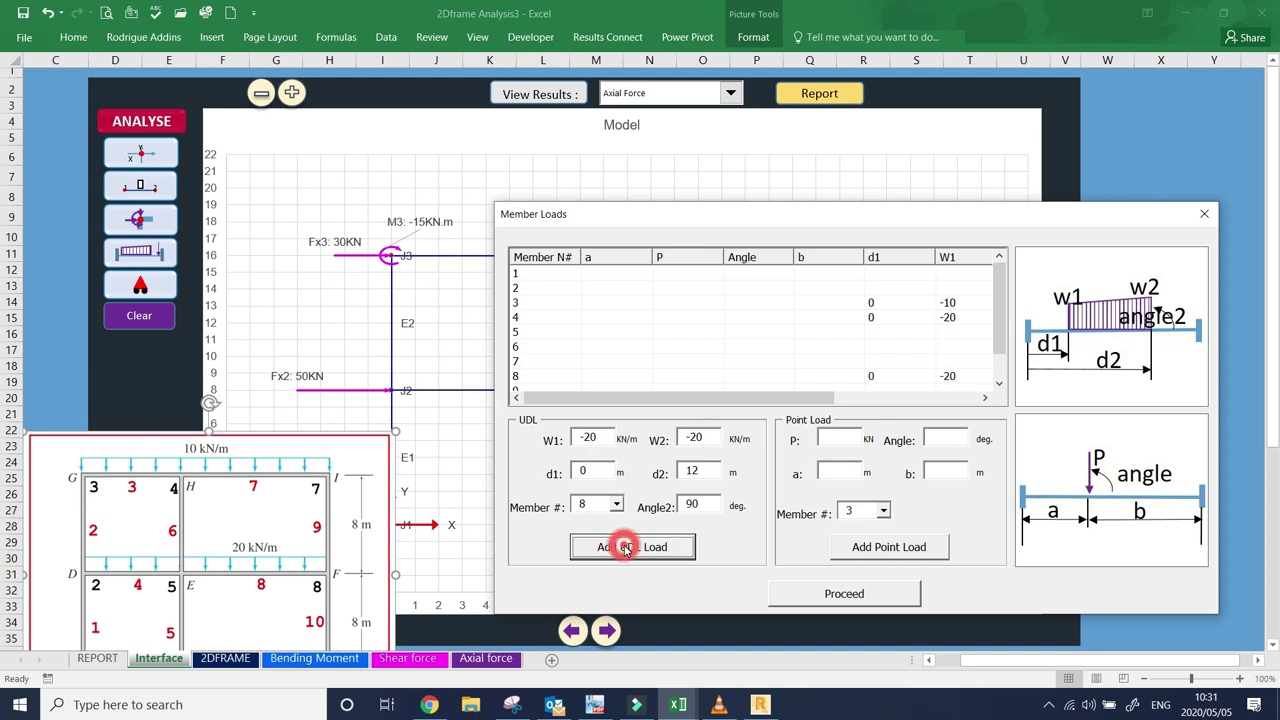
- Add a UDL to member 7 with W1 and W2 of -10 kN/m over 12 m, and apply the member loads to the model
{"action": "left_click", "coordinate": [617, 506]}
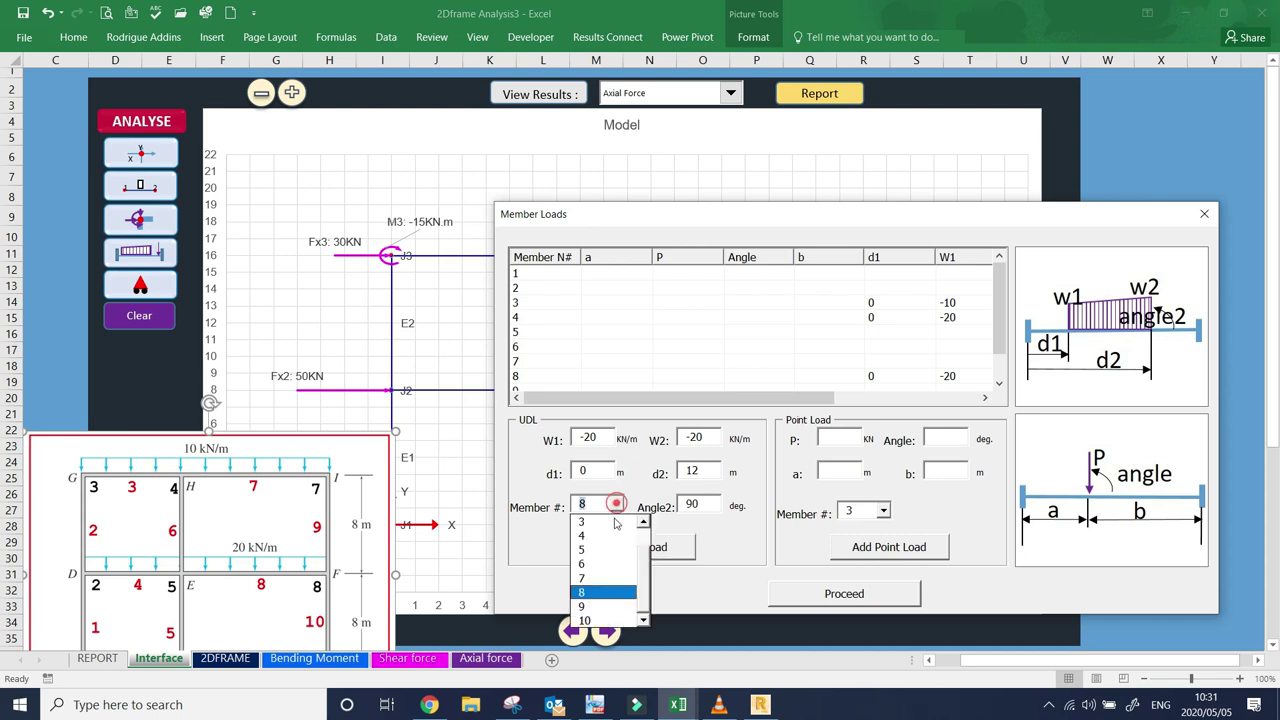
{"action": "left_click", "coordinate": [590, 577]}
{"action": "double_click", "coordinate": [590, 439]}
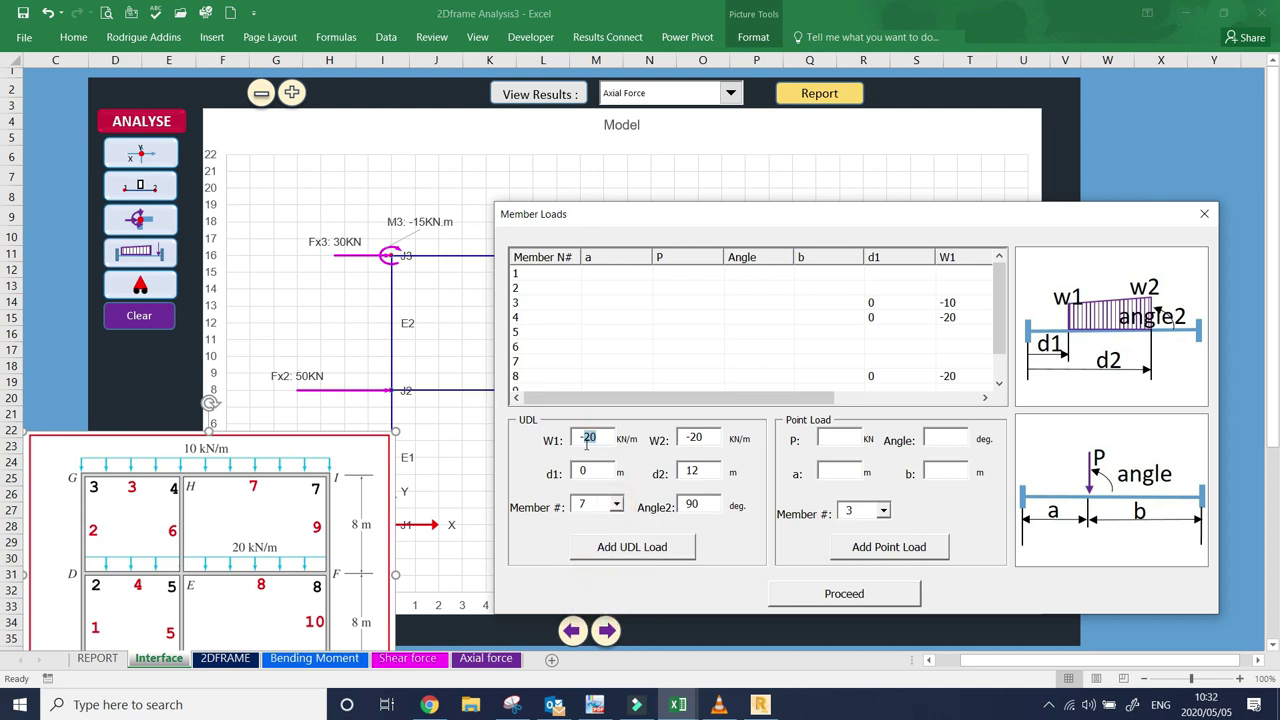
{"action": "type", "text": "10"}
{"action": "double_click", "coordinate": [692, 439]}
{"action": "left_click", "coordinate": [646, 561]}
{"action": "left_click_drag", "start_coordinate": [708, 398], "coordinate": [844, 407]}
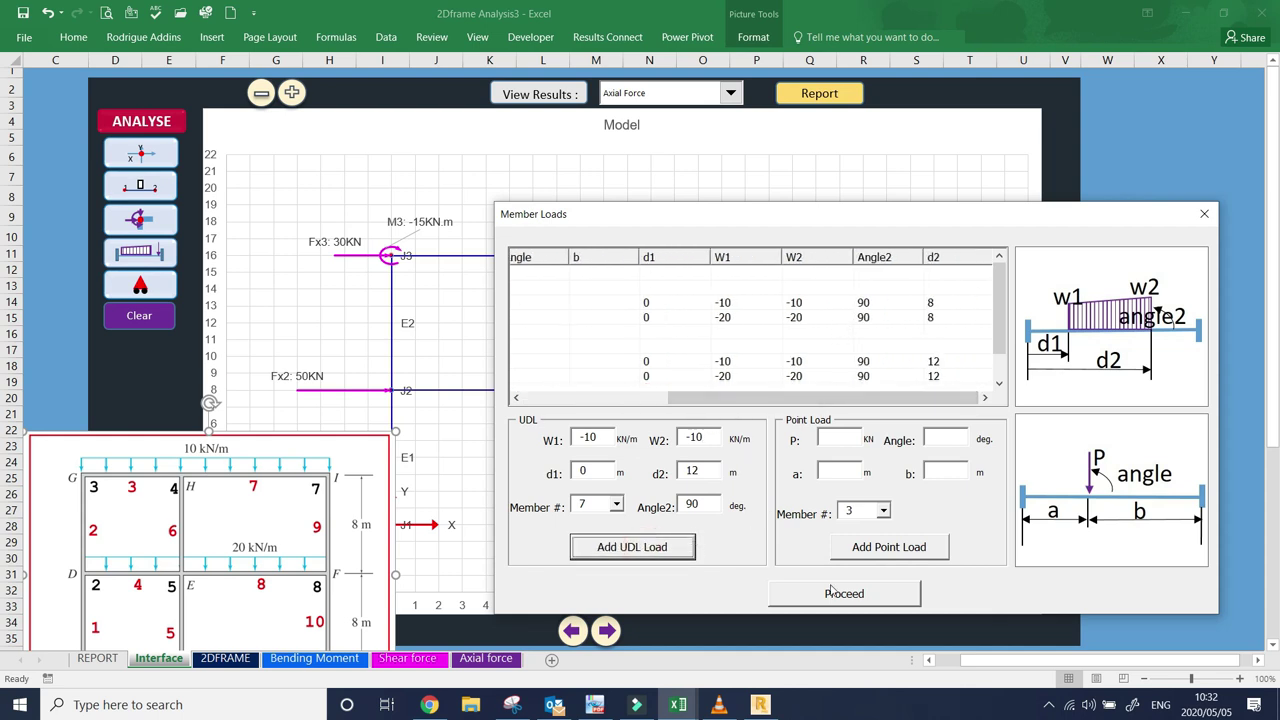
{"action": "left_click", "coordinate": [827, 596]}
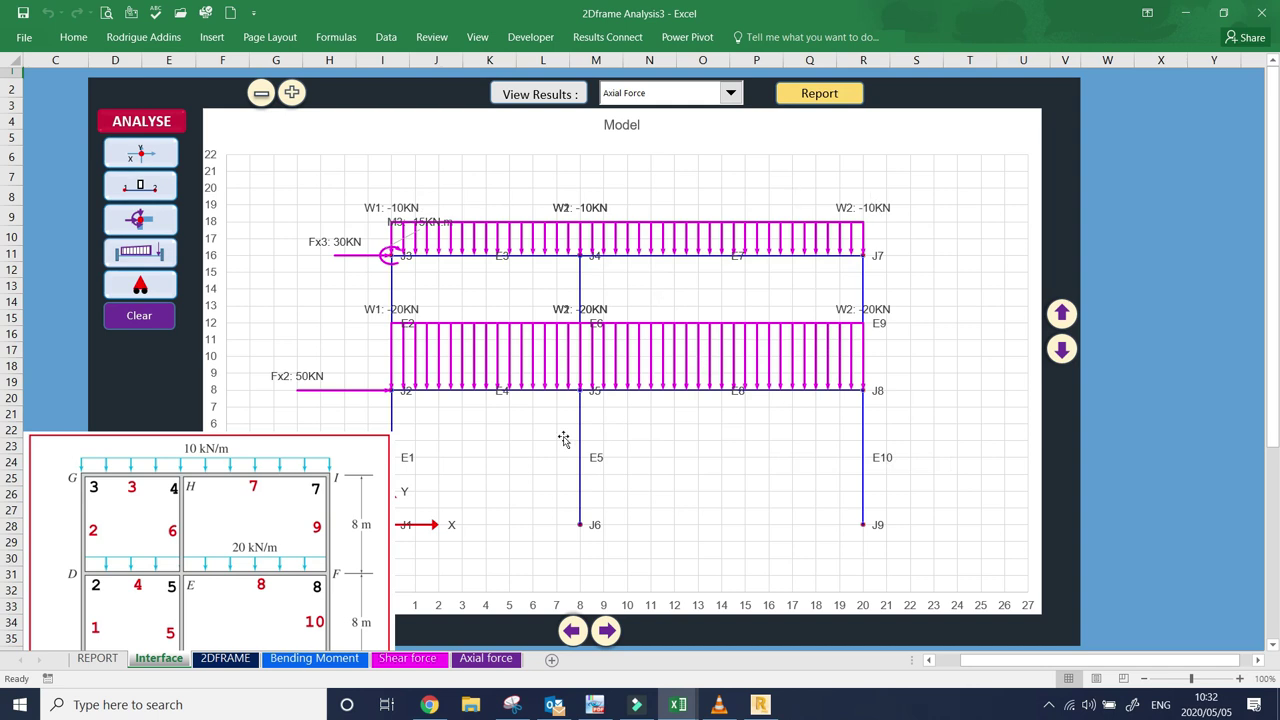
- Move the reference picture down off the model and open the support data input clear of joints 1 and 6
{"action": "left_click", "coordinate": [324, 436]}
{"action": "left_click_drag", "start_coordinate": [324, 436], "coordinate": [324, 640]}
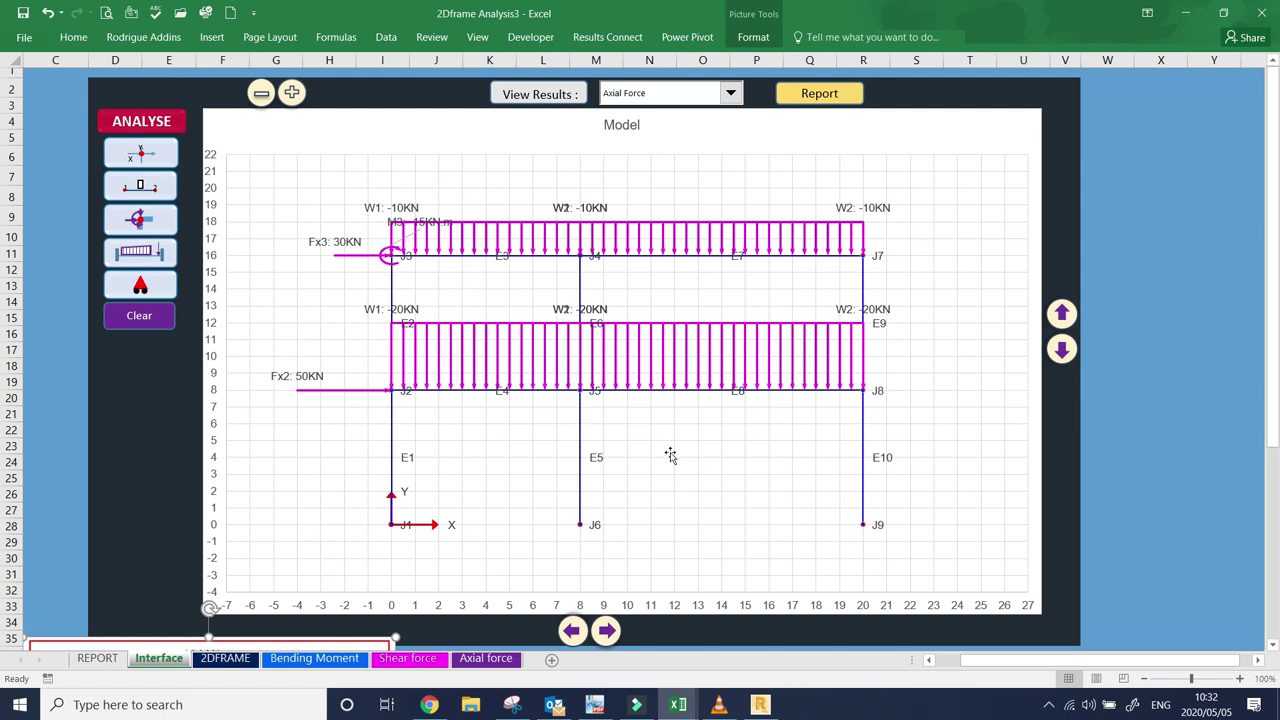
{"action": "left_click", "coordinate": [156, 289]}
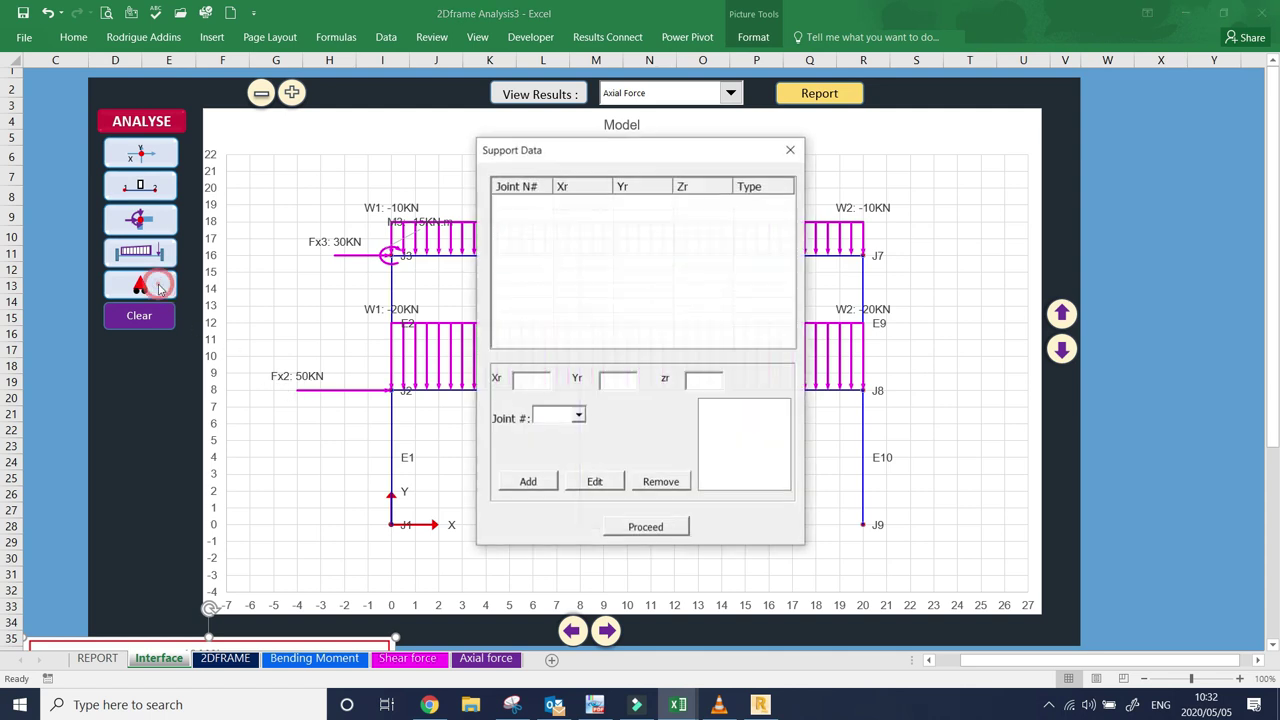
{"action": "left_click_drag", "start_coordinate": [617, 160], "coordinate": [952, 98]}
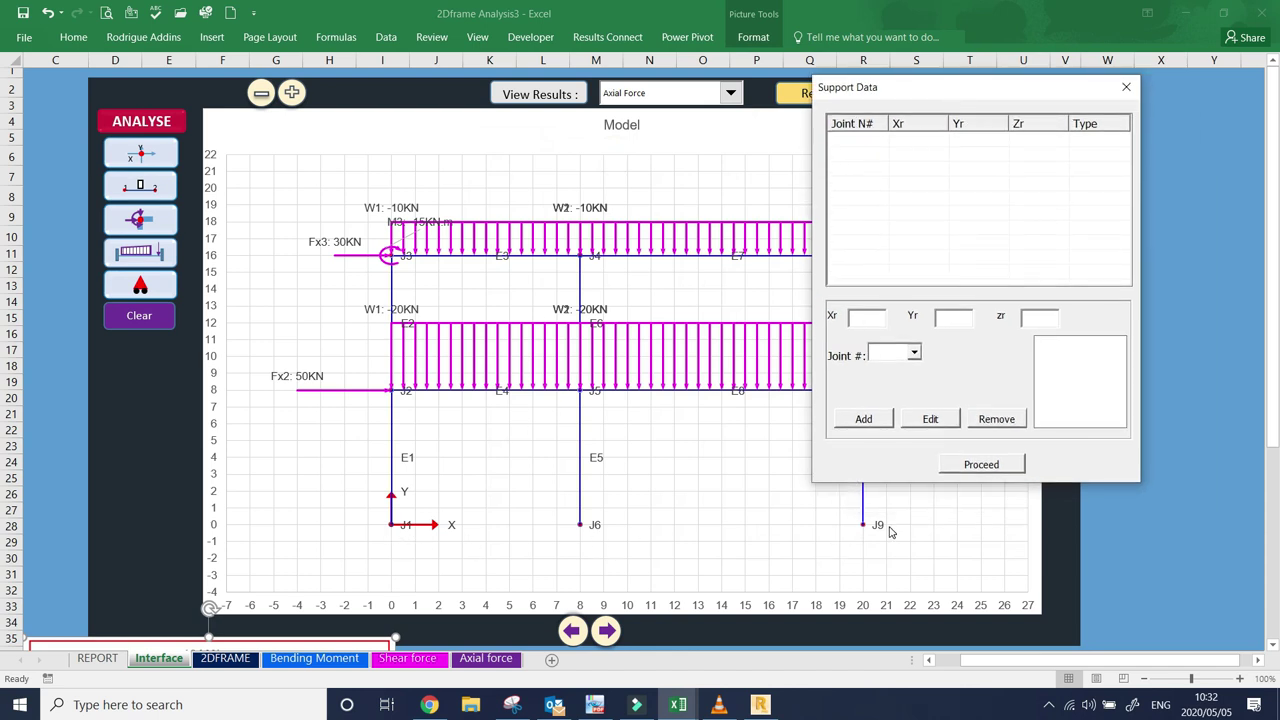
{"action": "left_click_drag", "start_coordinate": [958, 88], "coordinate": [864, 152]}
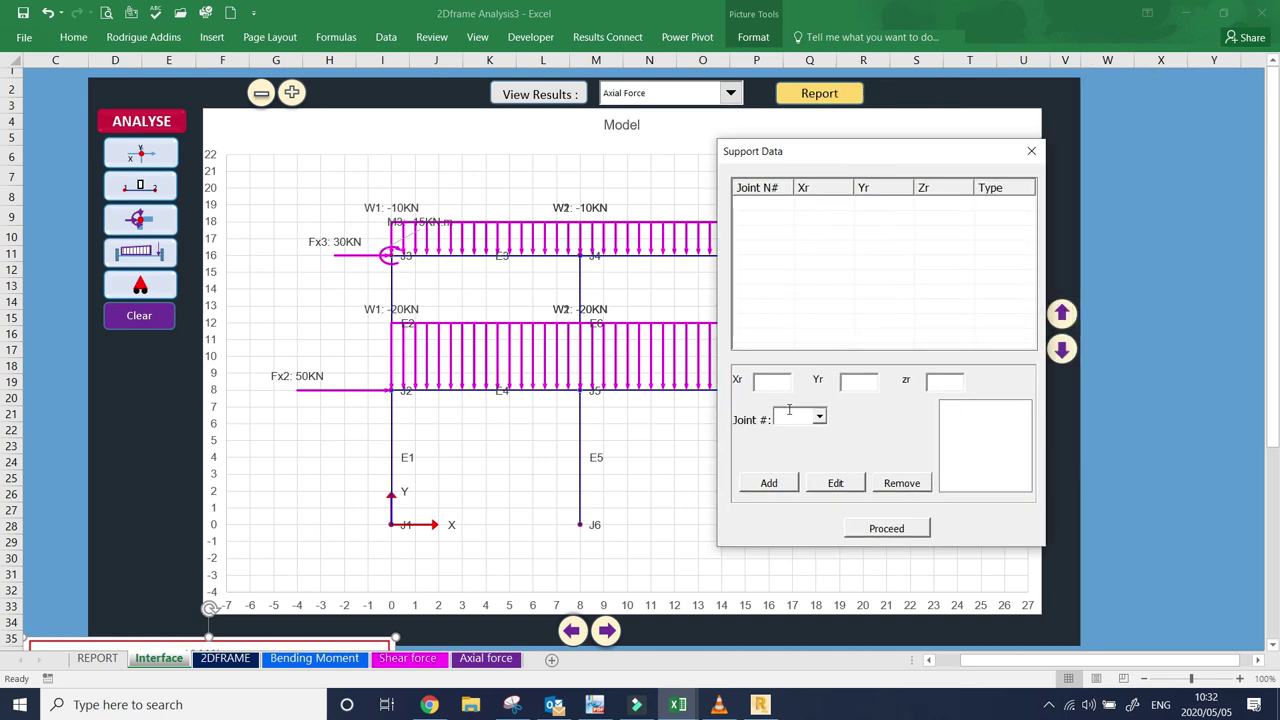
- Add a fixed support at joint 1 with Xr, Yr and Zr all set to 1
{"action": "left_click", "coordinate": [820, 420]}
{"action": "left_click", "coordinate": [808, 434]}
{"action": "left_click", "coordinate": [772, 383]}
{"action": "left_click", "coordinate": [858, 383]}
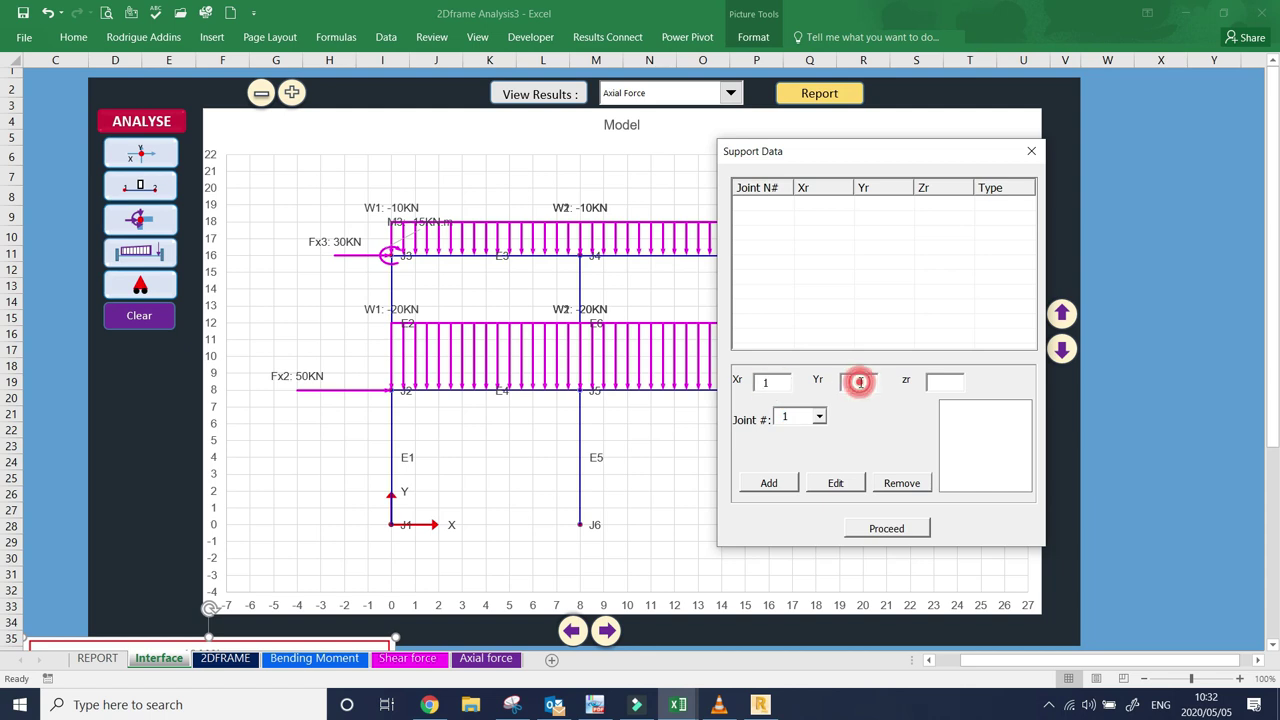
{"action": "type", "text": "1"}
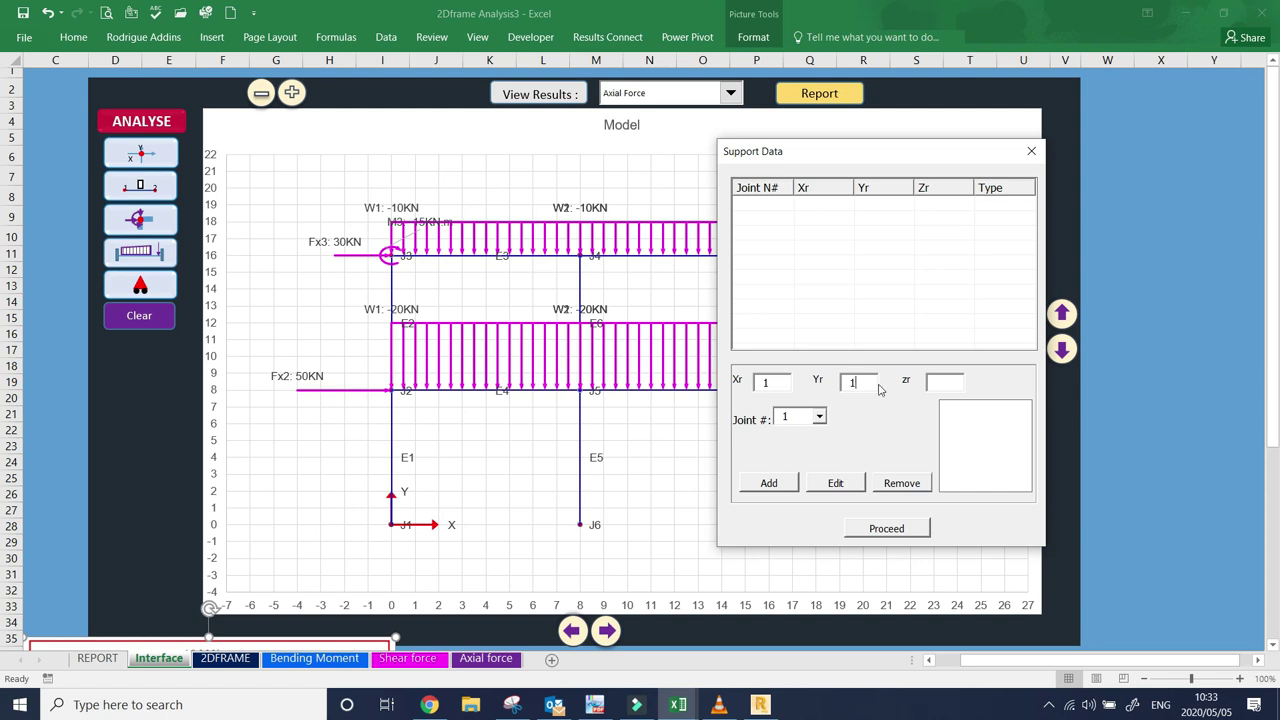
{"action": "left_click", "coordinate": [940, 382]}
{"action": "type", "text": "1"}
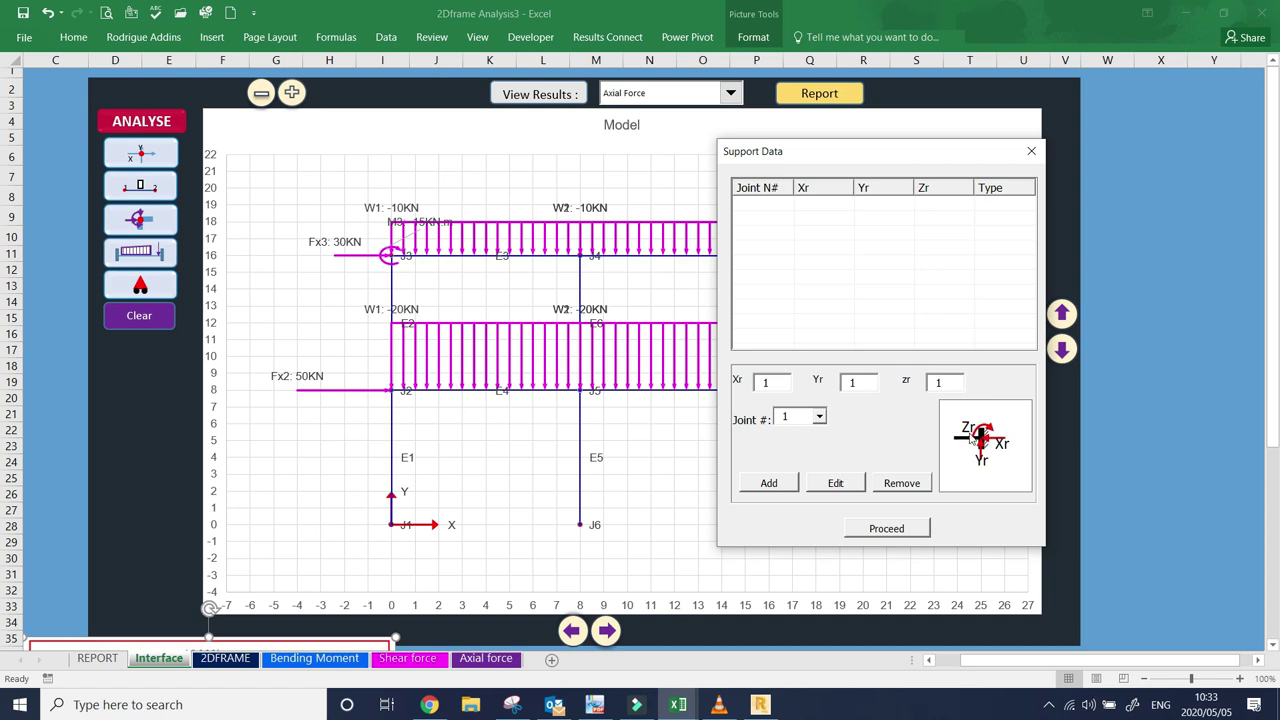
{"action": "left_click", "coordinate": [770, 484]}
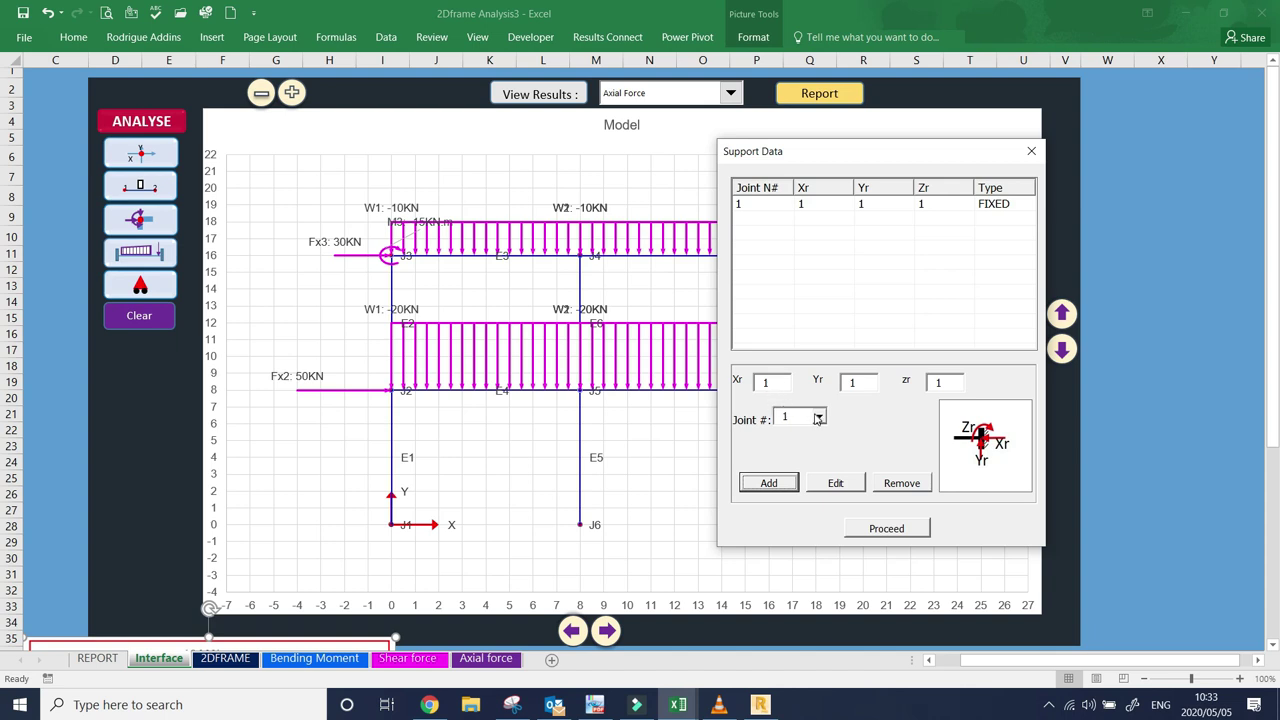
- Add the same fixed support at joints 6 and 9, and apply the supports to the model
{"action": "left_click", "coordinate": [817, 418]}
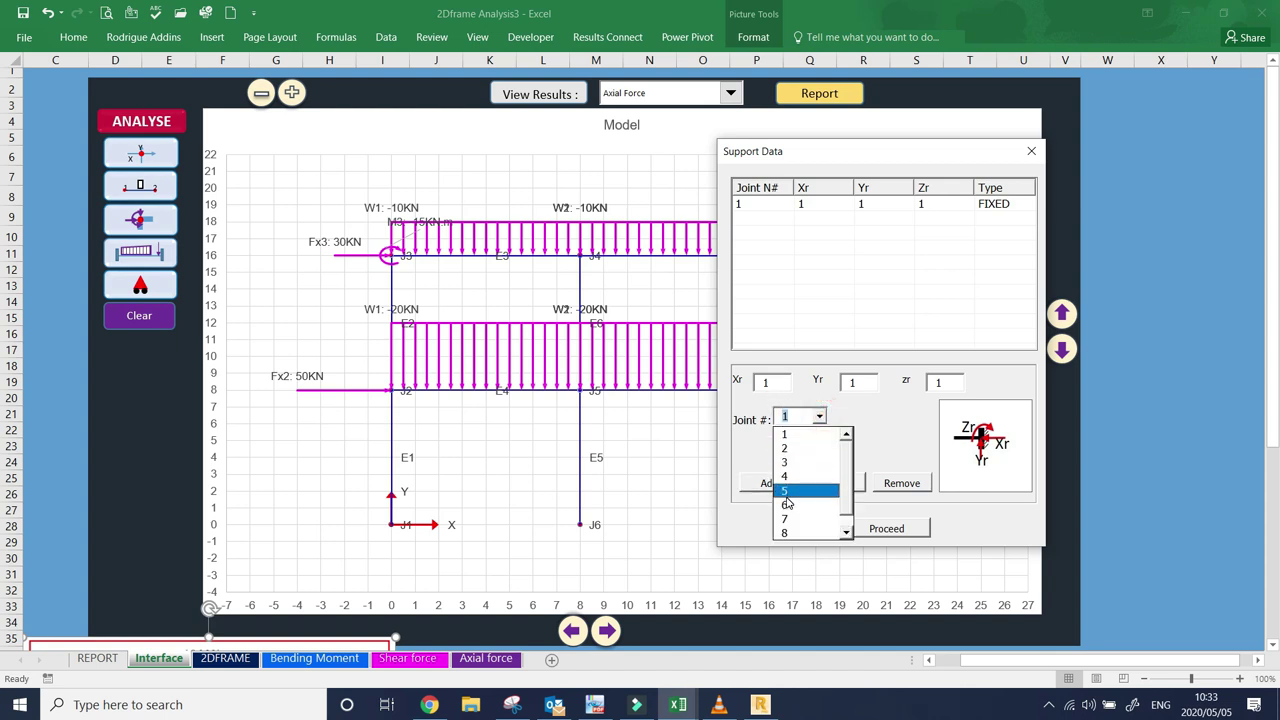
{"action": "left_click", "coordinate": [786, 505]}
{"action": "left_click", "coordinate": [770, 484]}
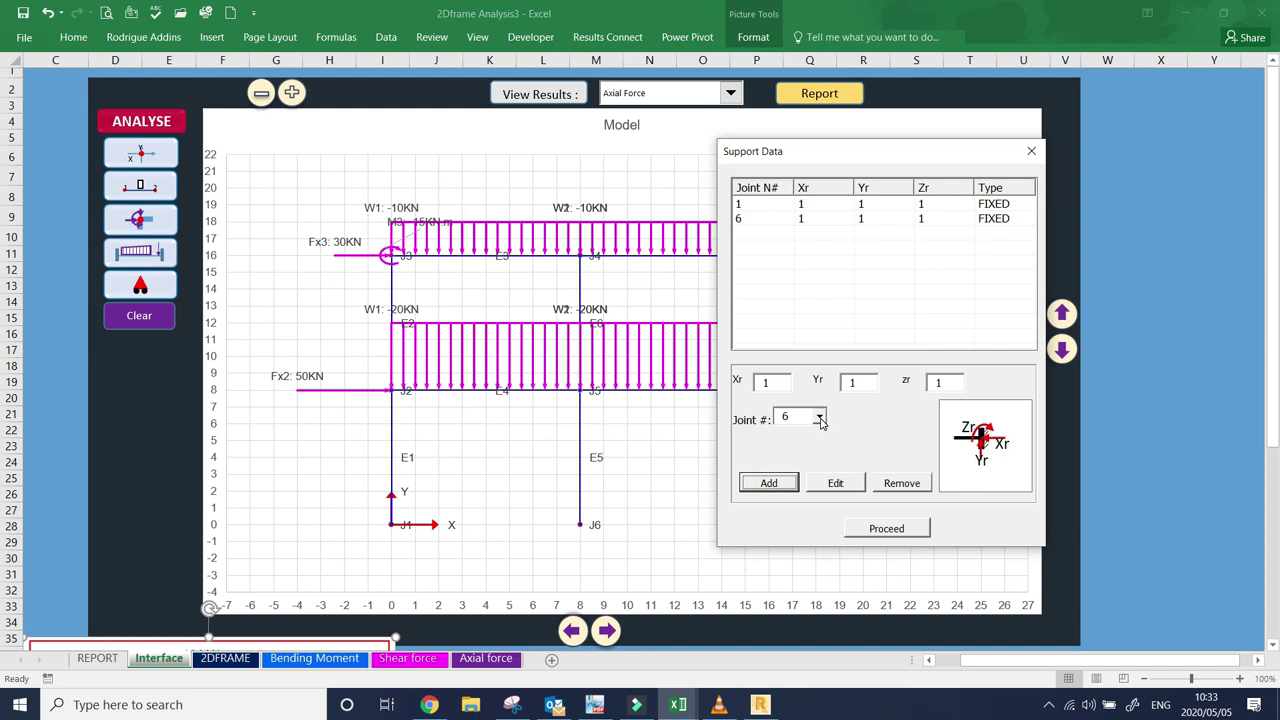
{"action": "left_click", "coordinate": [819, 418]}
{"action": "left_click", "coordinate": [780, 529]}
{"action": "left_click", "coordinate": [778, 490]}
{"action": "left_click", "coordinate": [875, 525]}
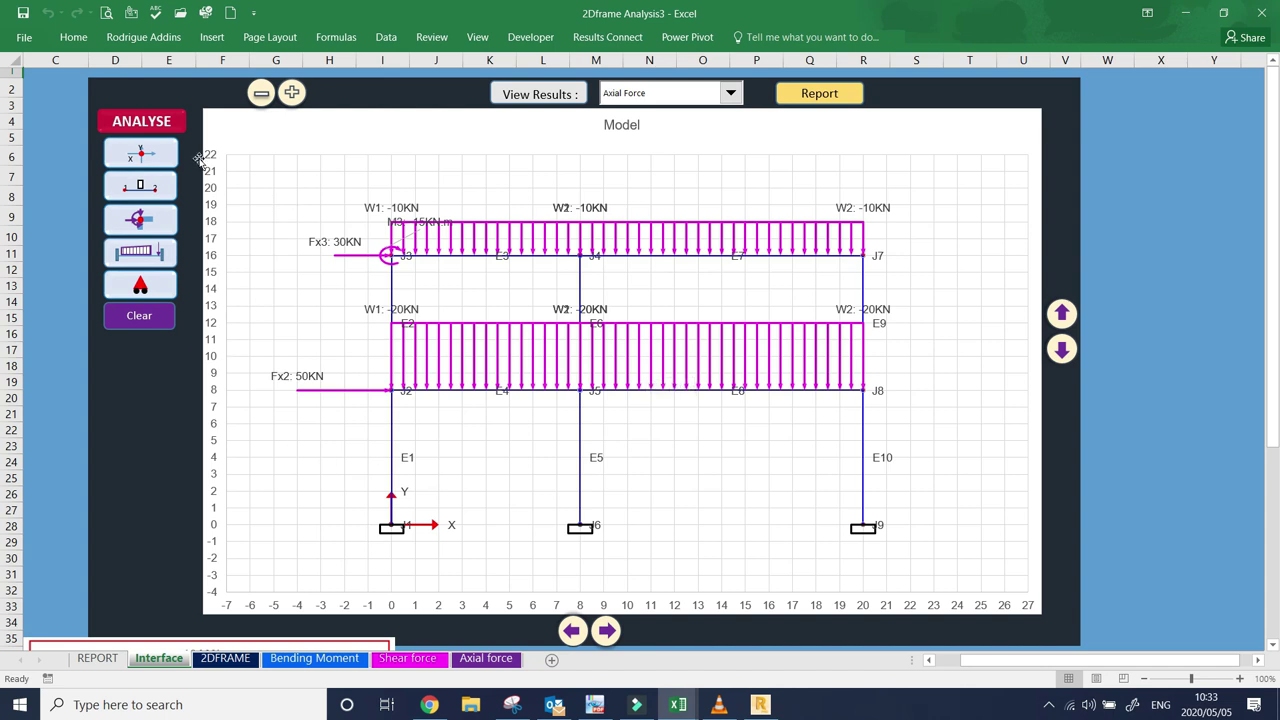
- Run the frame analysis and move the overlapping reaction labels apart at joints 1, 6 and 9
{"action": "left_click", "coordinate": [140, 121]}
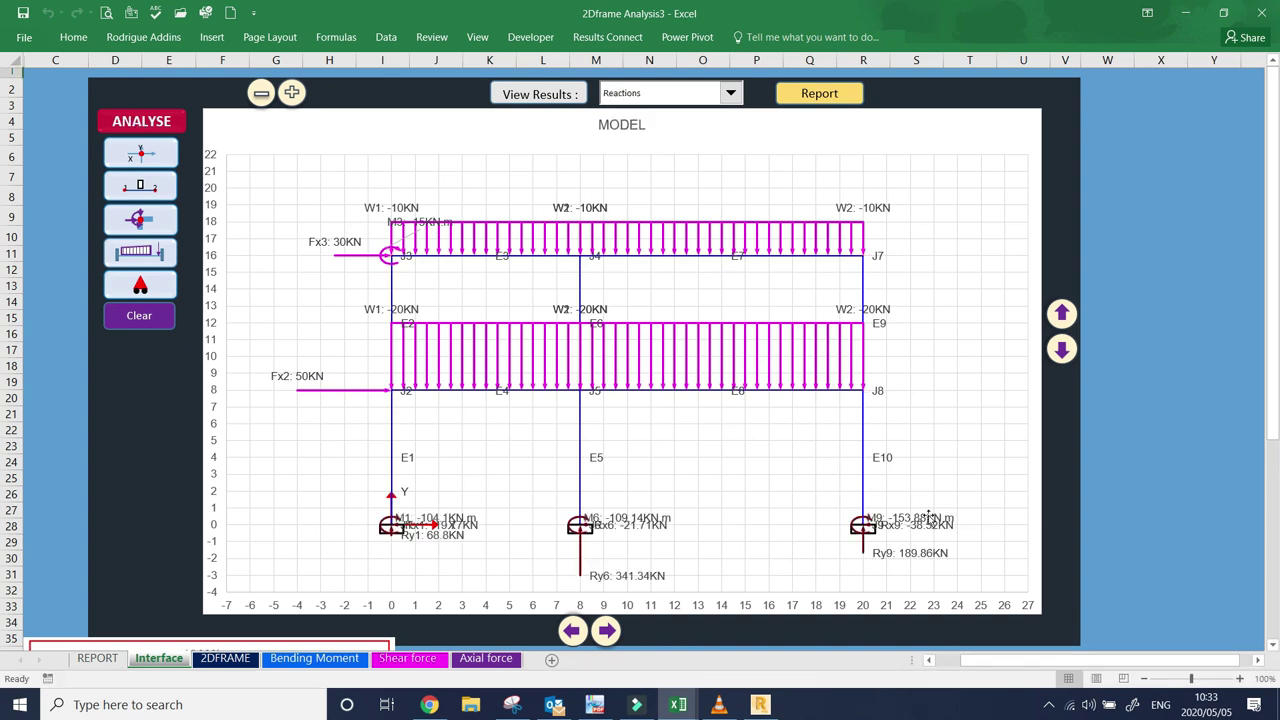
{"action": "left_click", "coordinate": [890, 513]}
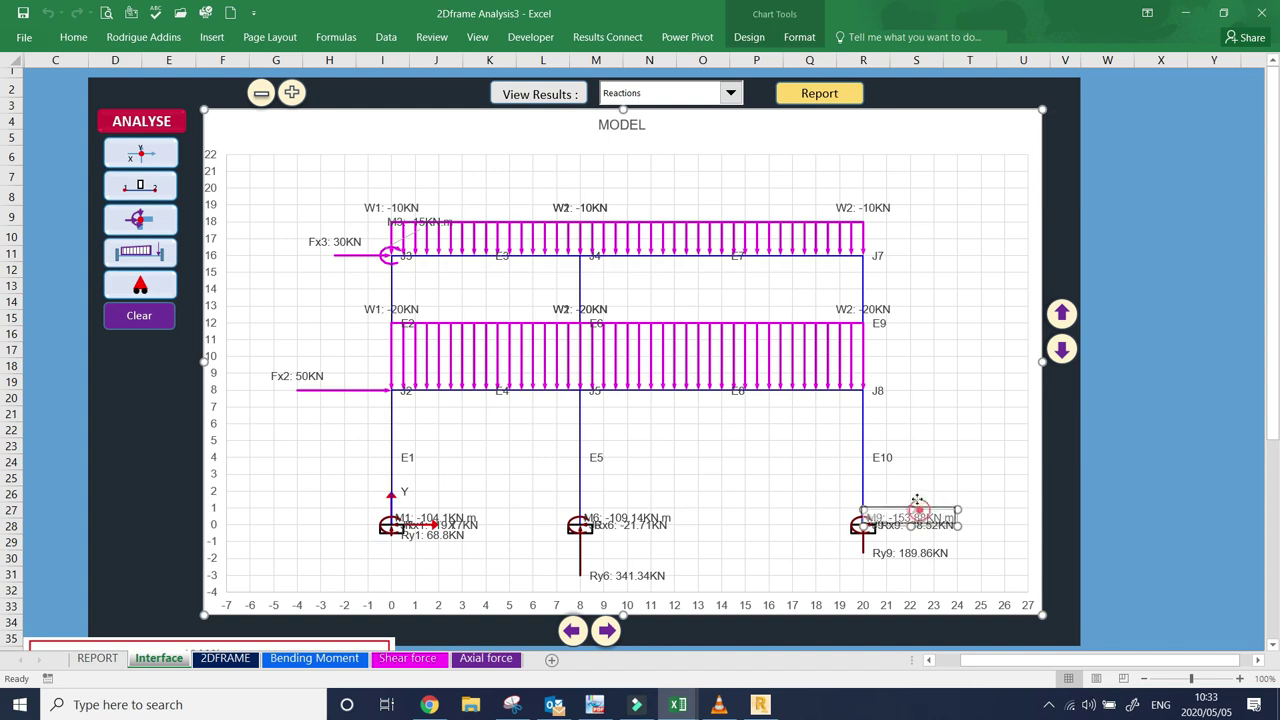
{"action": "left_click", "coordinate": [917, 511]}
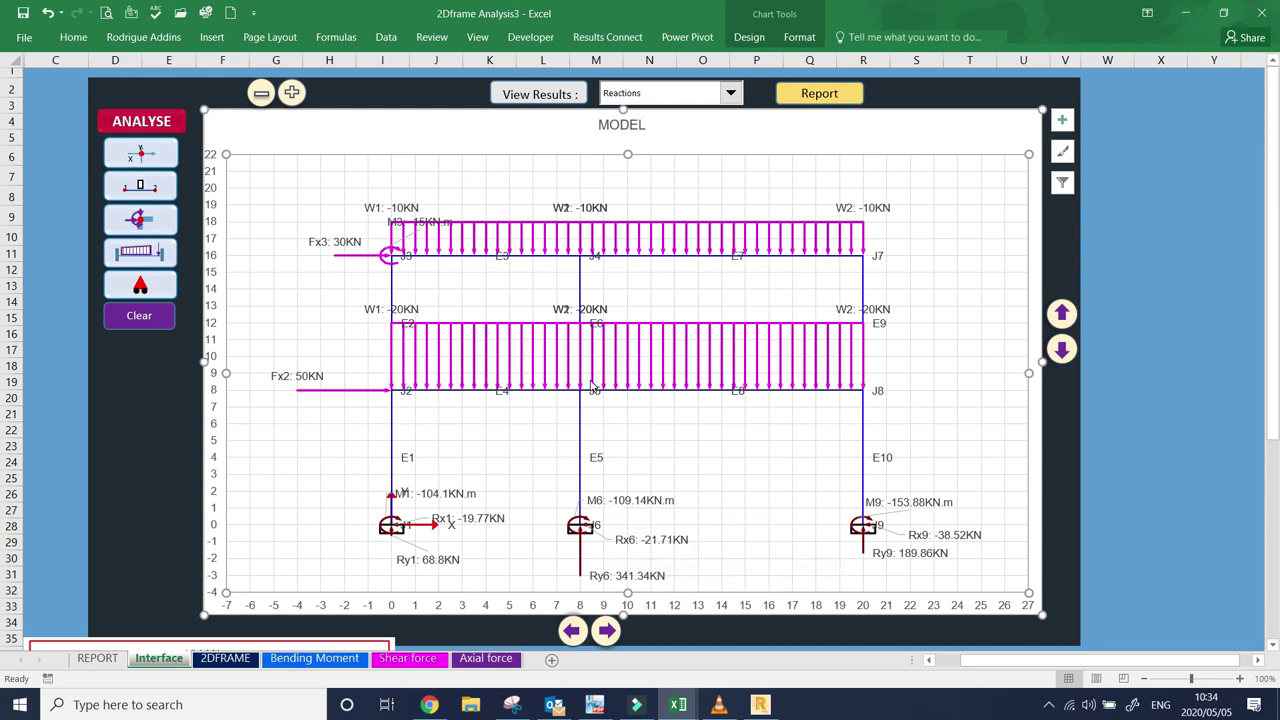
- Display the Bending Moment diagram of the frame, followed by the Shear Force diagram
{"action": "left_click", "coordinate": [731, 94]}
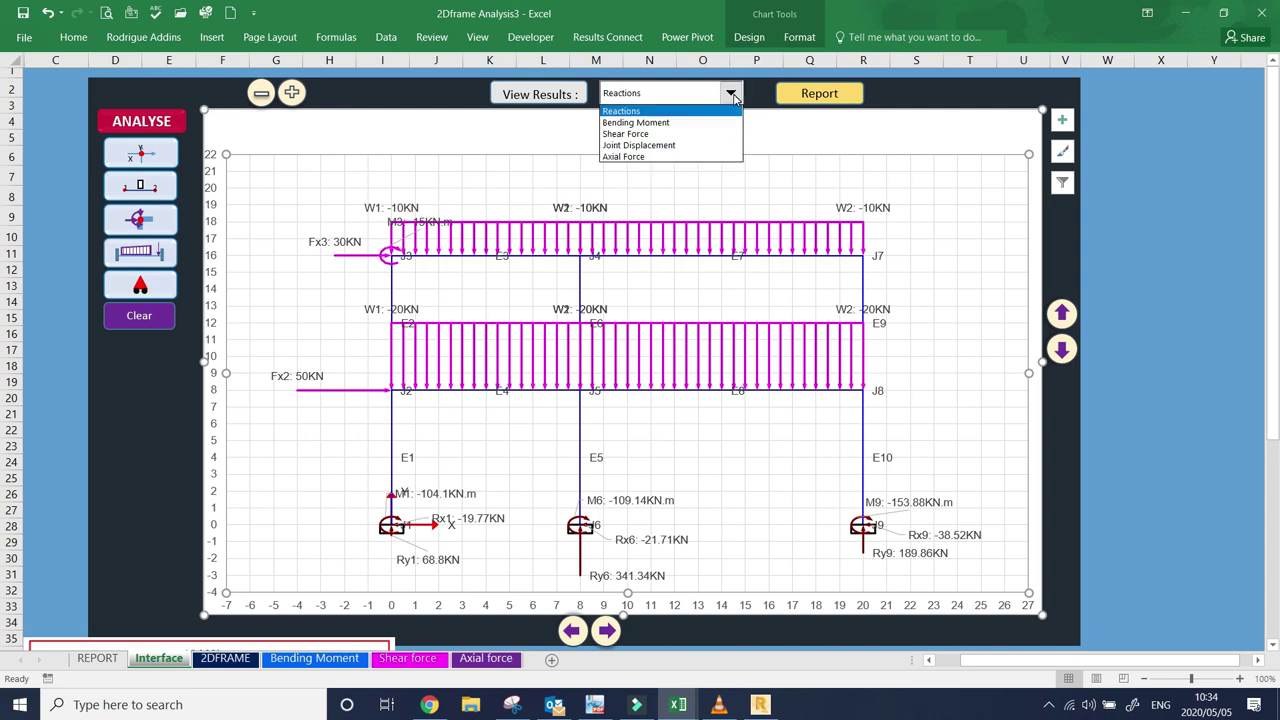
{"action": "left_click", "coordinate": [720, 124]}
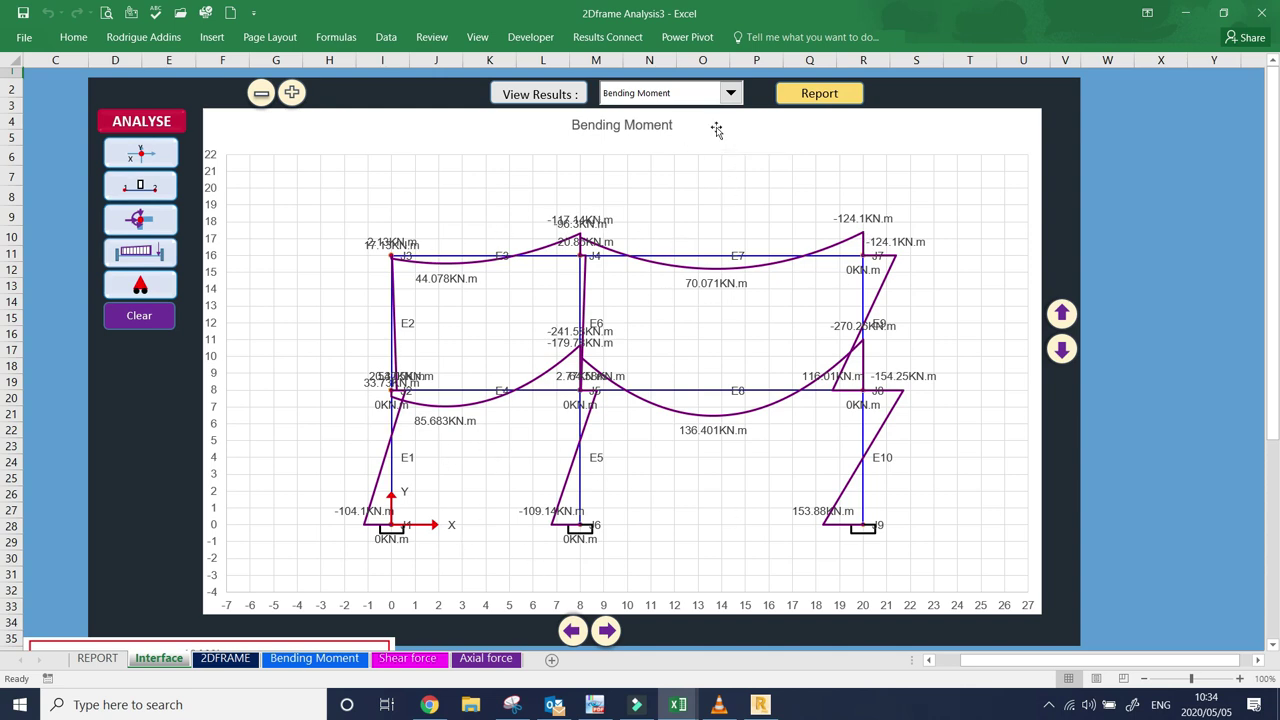
{"action": "left_click", "coordinate": [731, 93]}
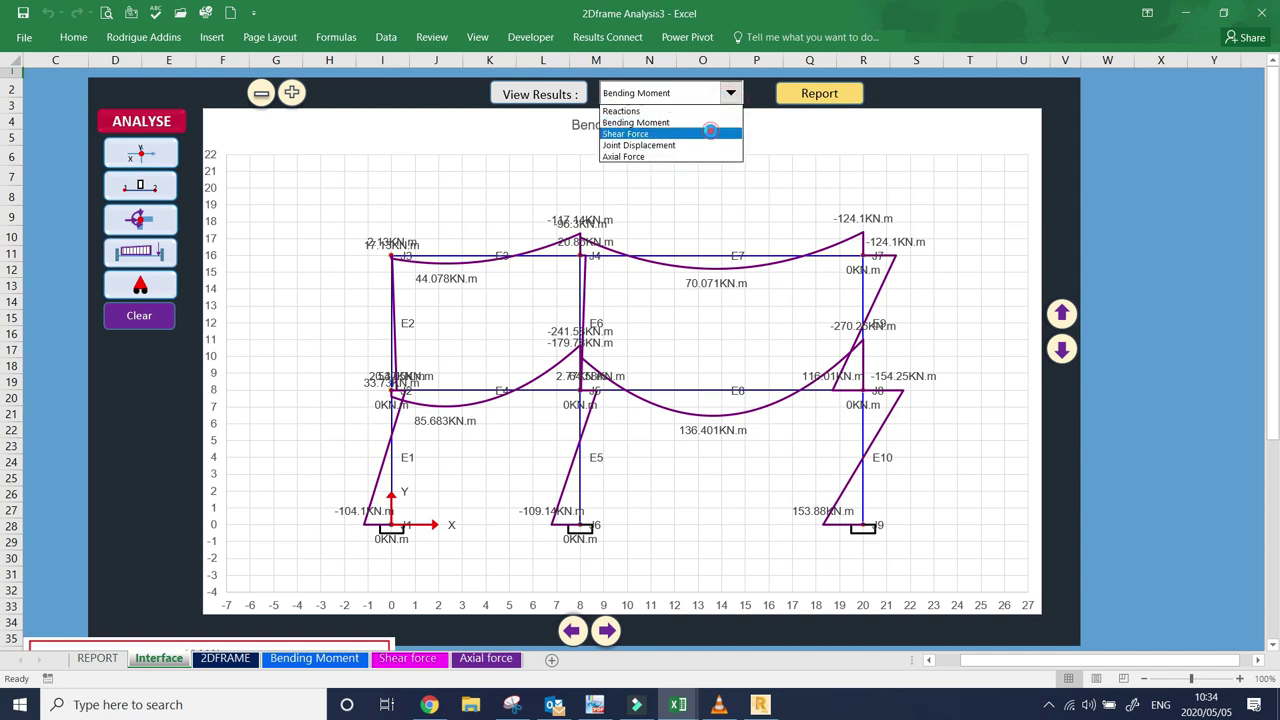
{"action": "left_click", "coordinate": [710, 131]}
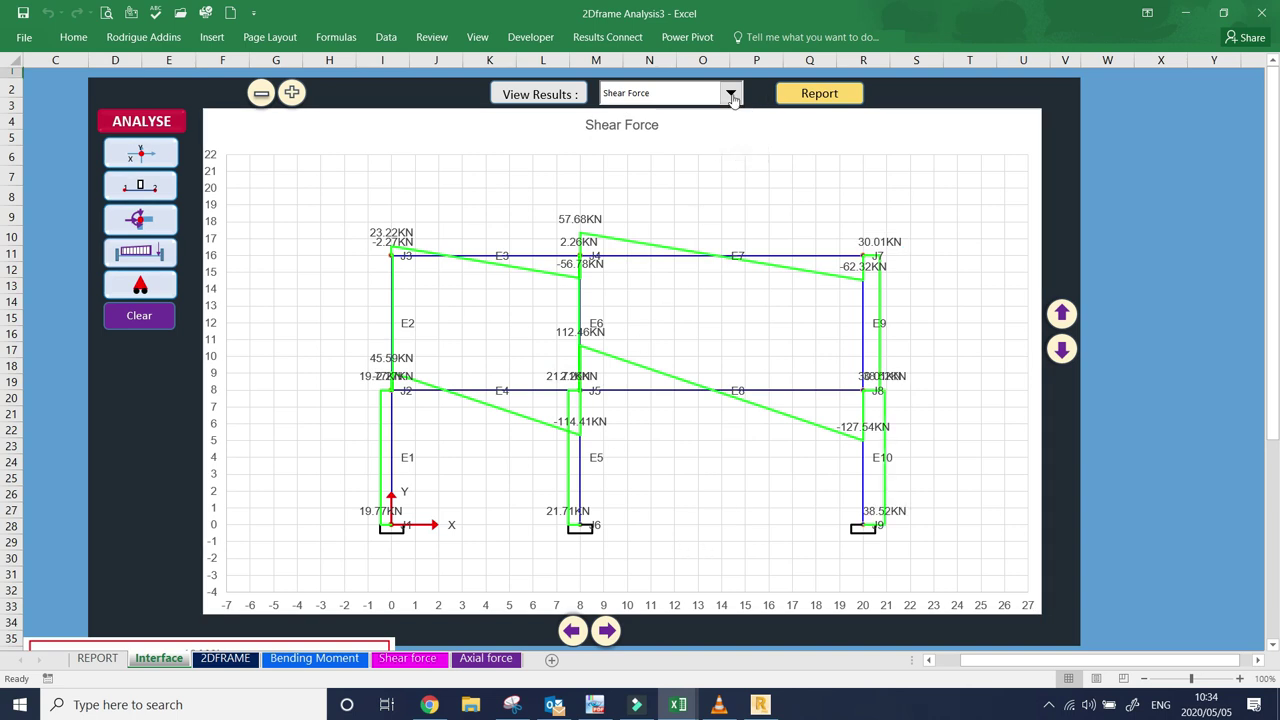
- Display the Joint Displacement results on the frame, followed by the Axial Force diagram
{"action": "left_click", "coordinate": [731, 93]}
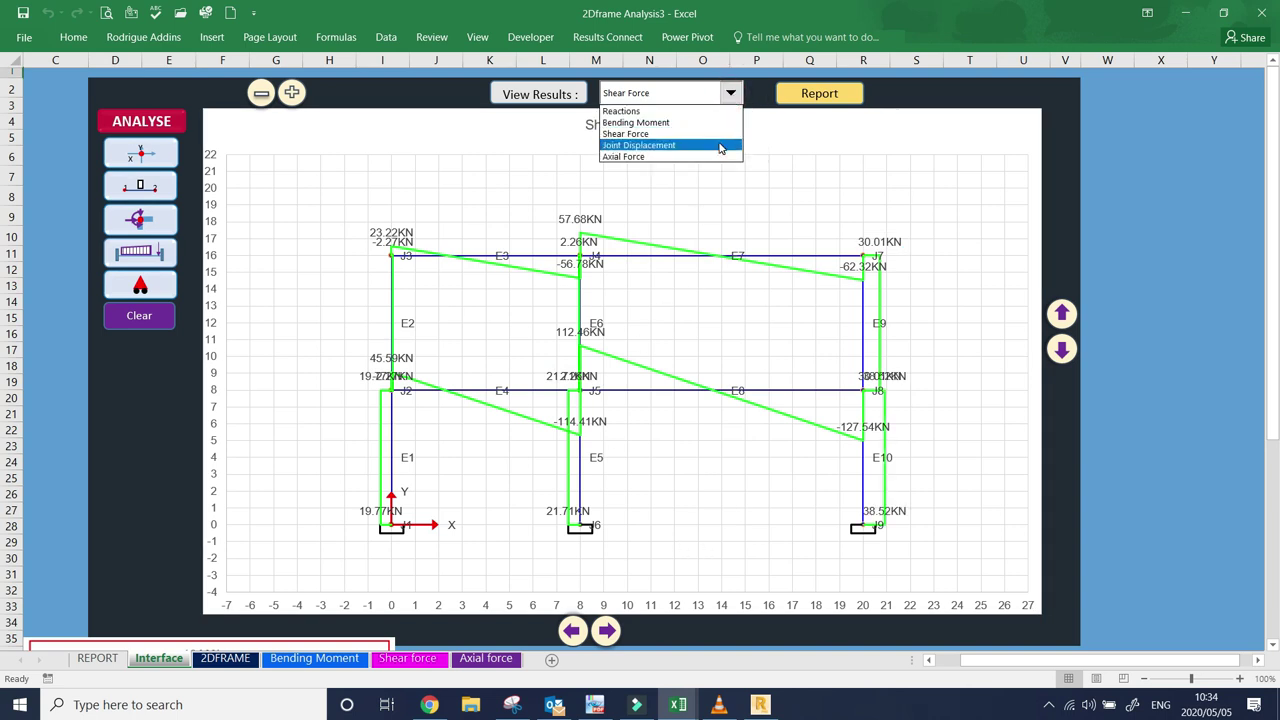
{"action": "left_click", "coordinate": [720, 146]}
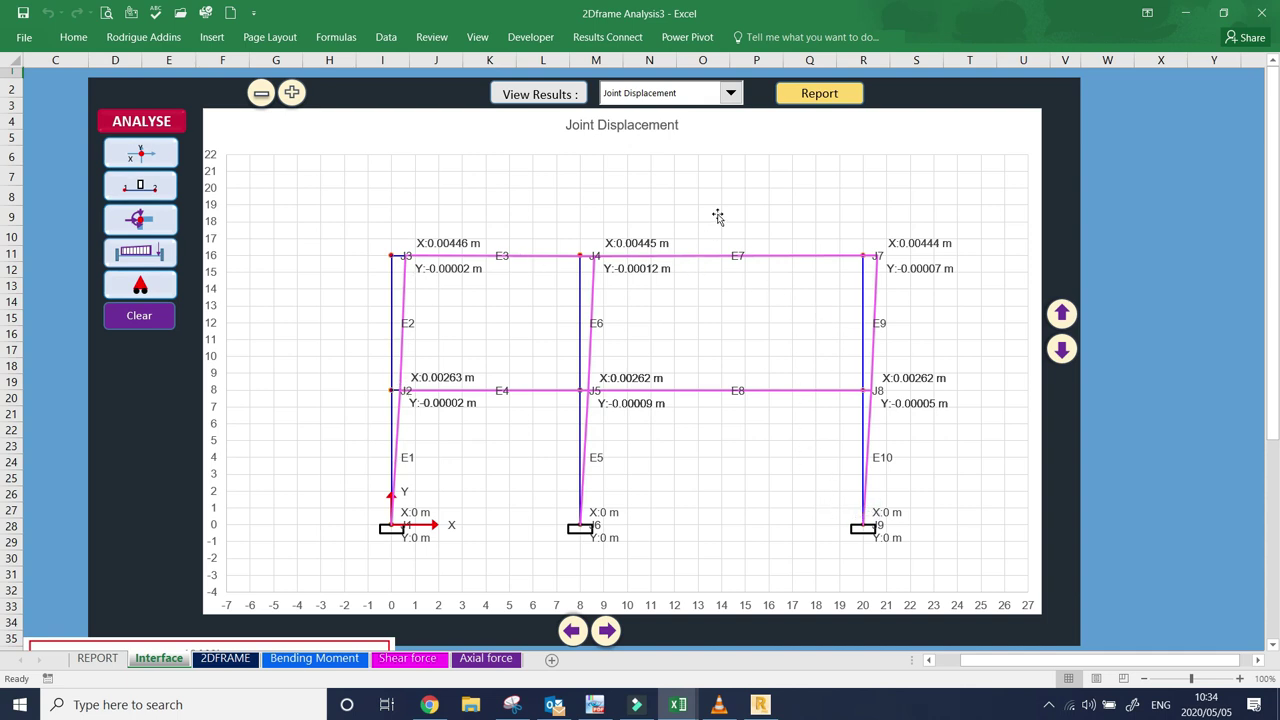
{"action": "left_click", "coordinate": [730, 94]}
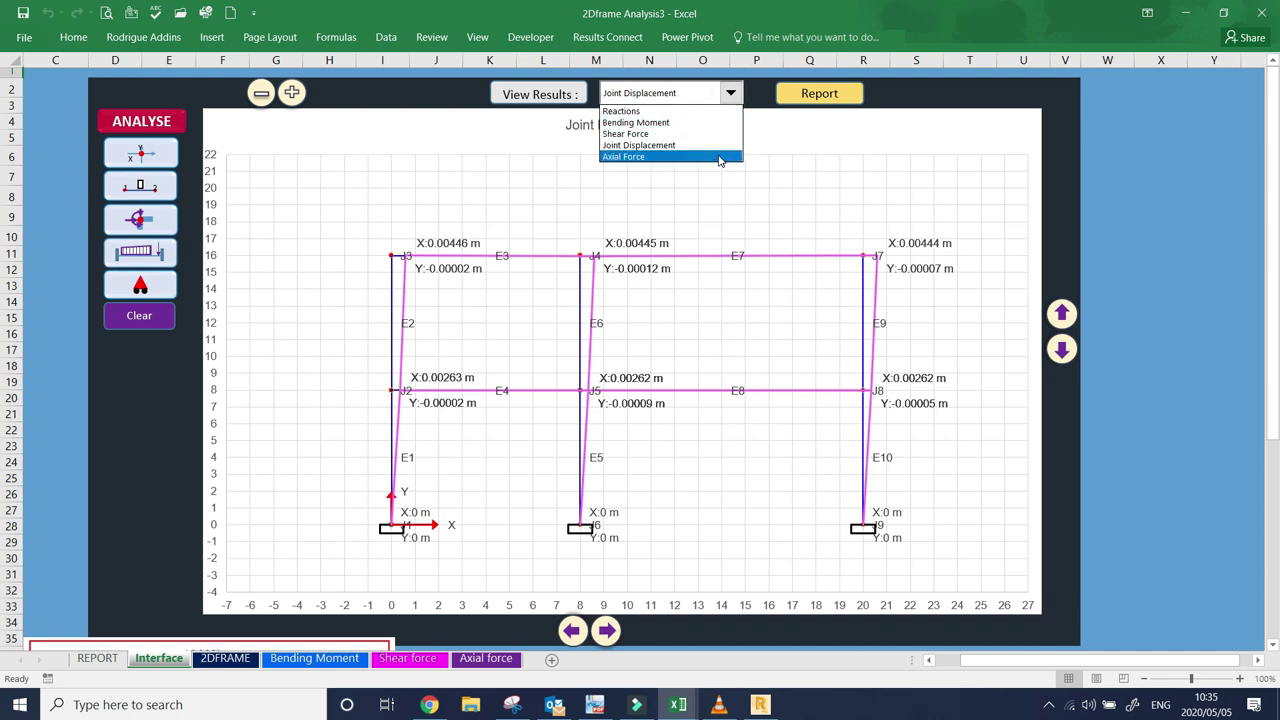
{"action": "left_click", "coordinate": [719, 157]}
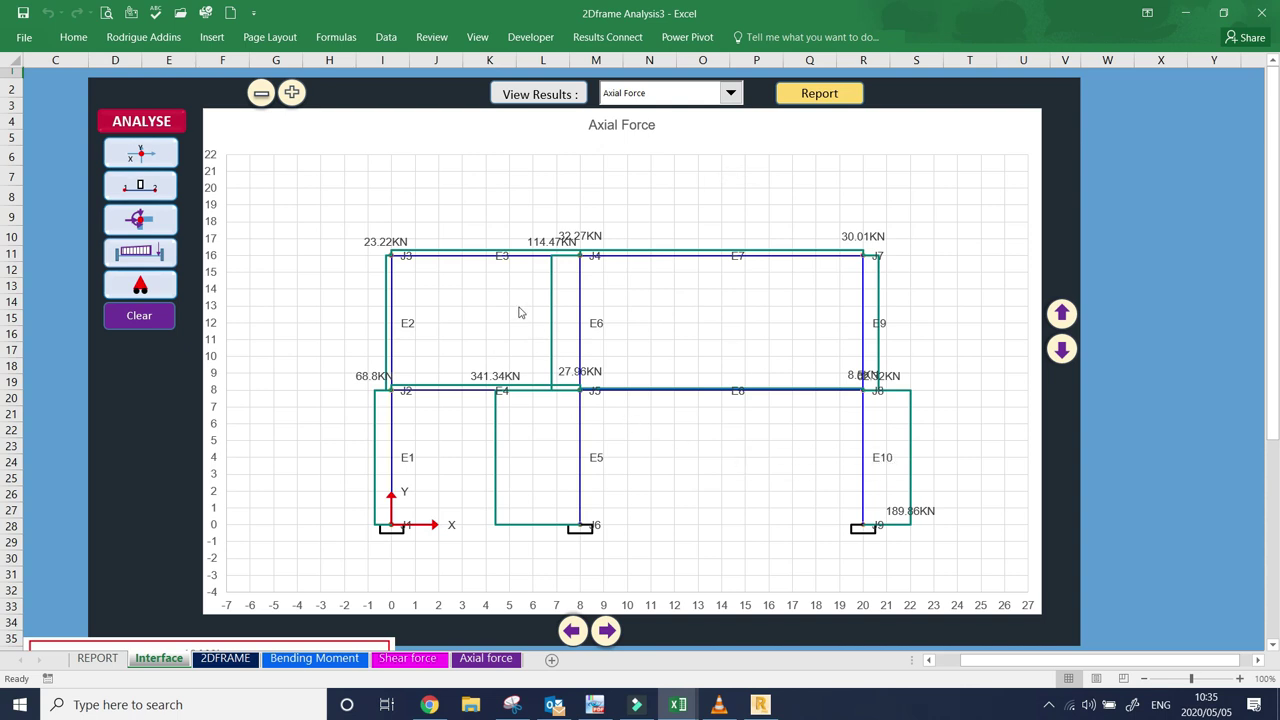
- Generate the analysis report and review its joint, support, member and load input tables
{"action": "left_click", "coordinate": [812, 97]}
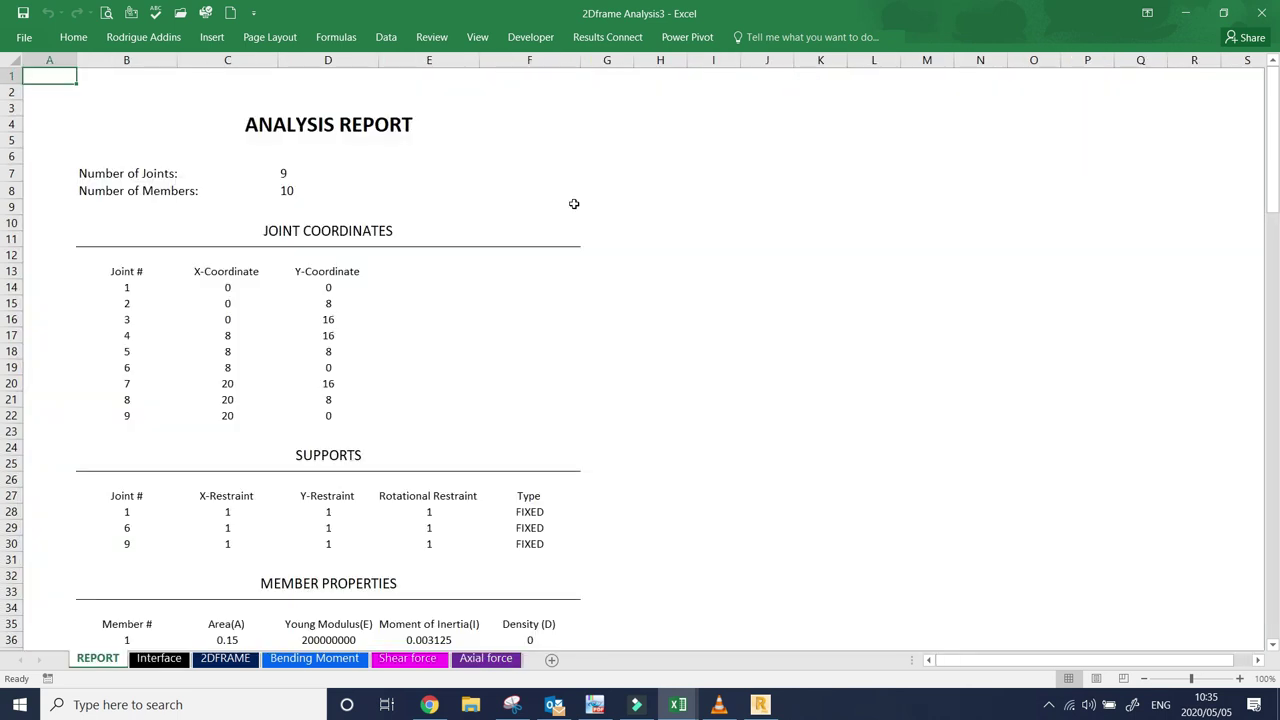
{"action": "scroll", "coordinate": [574, 204], "scroll_direction": "down", "scroll_amount": 6}
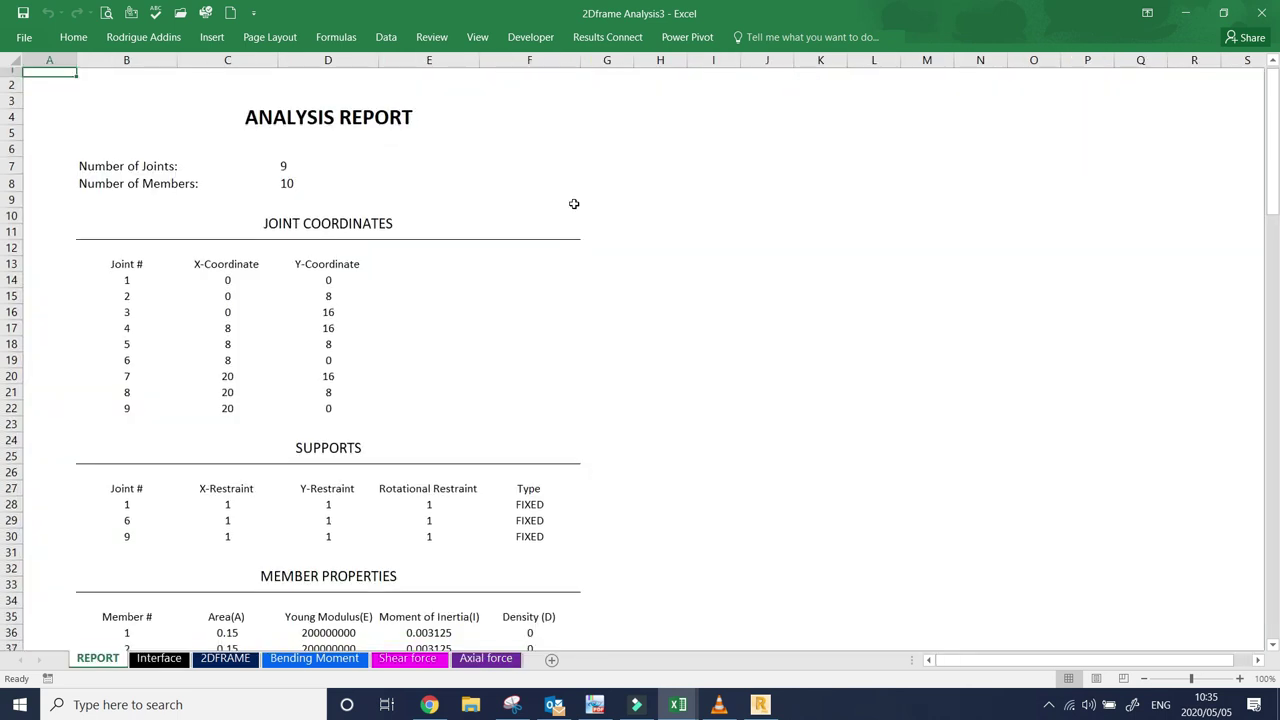
{"action": "scroll", "coordinate": [574, 204], "scroll_direction": "down", "scroll_amount": 9}
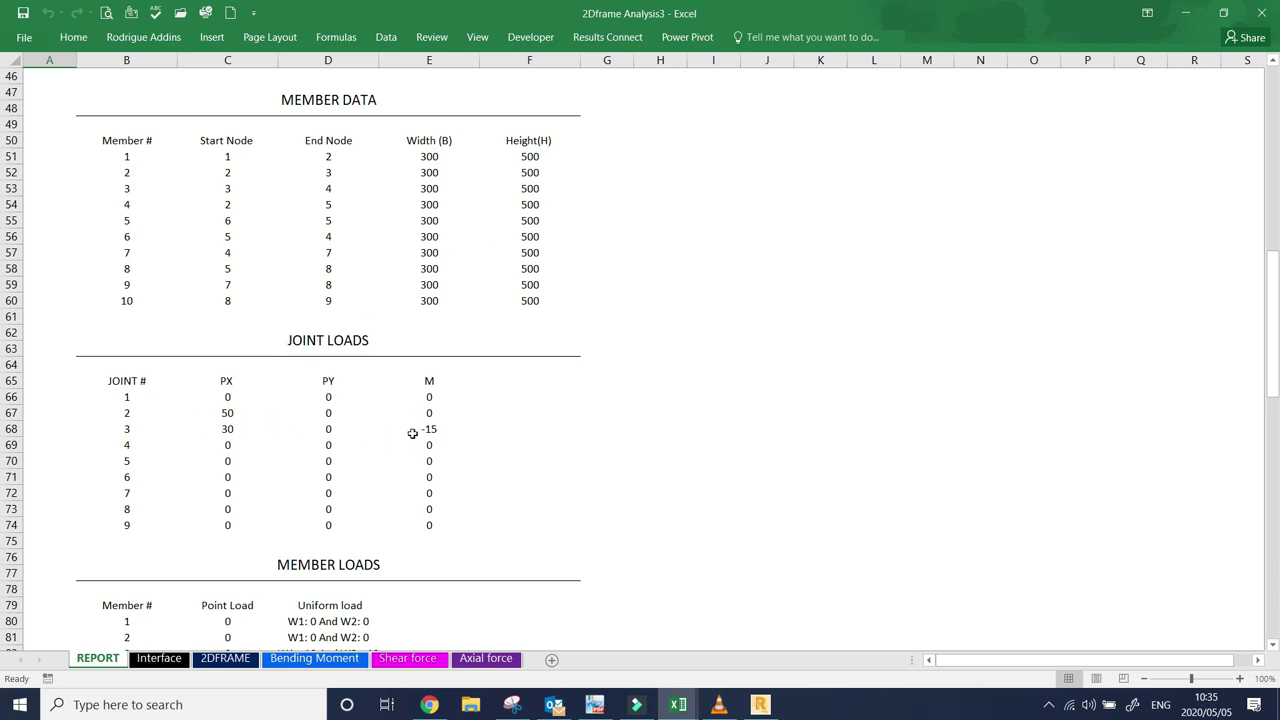
{"action": "scroll", "coordinate": [412, 432], "scroll_direction": "down", "scroll_amount": 2}
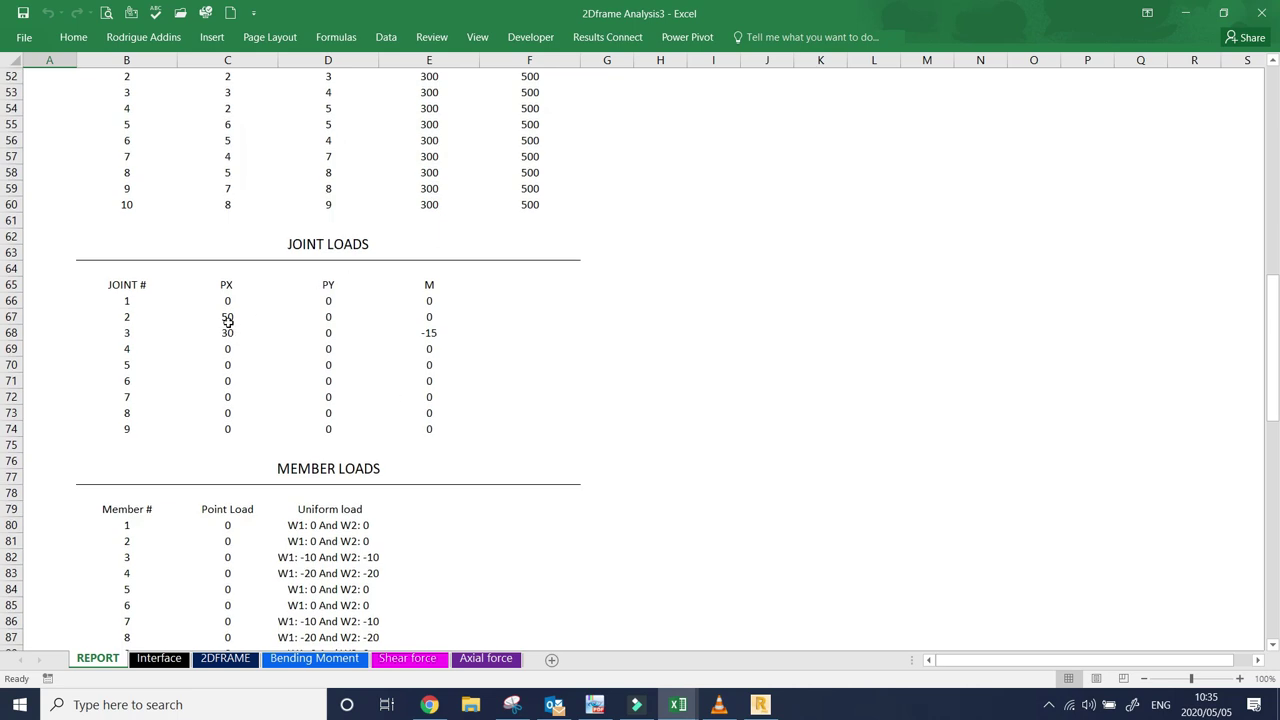
{"action": "scroll", "coordinate": [396, 320], "scroll_direction": "down", "scroll_amount": 4}
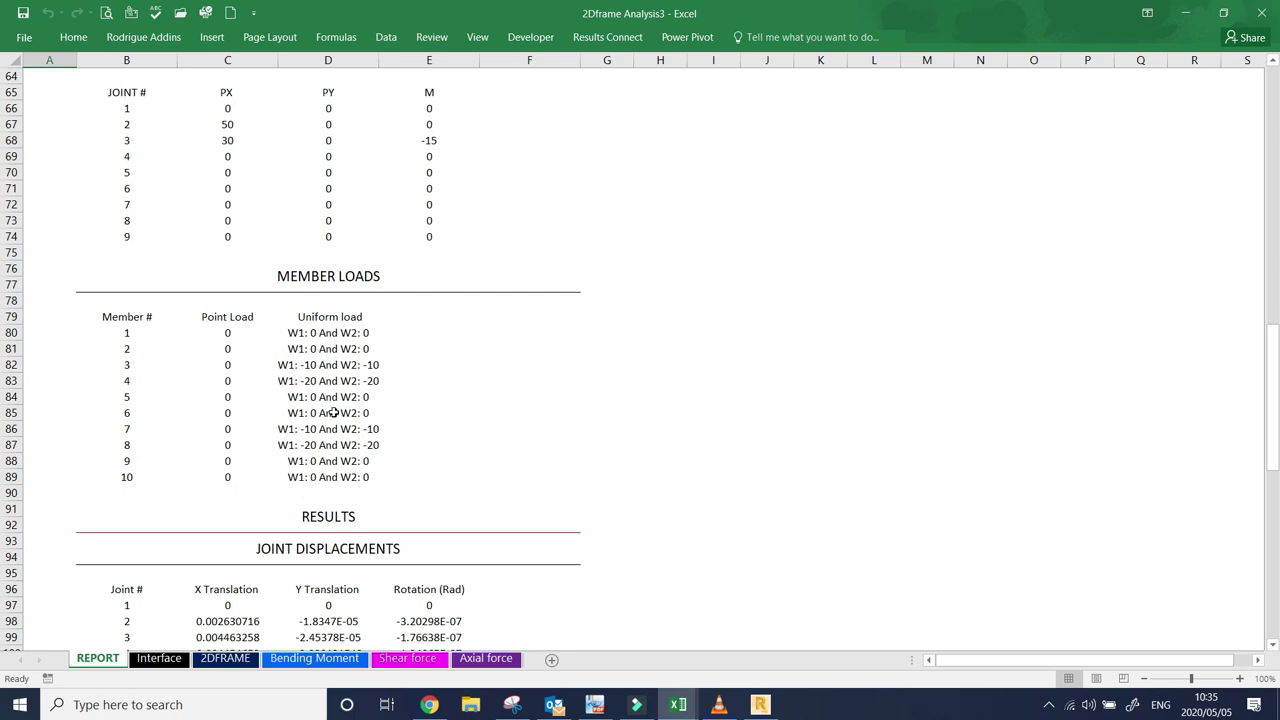
- Check the uniform loads of members 7 and 8 and of members 3 and 4 in the report's member loads table
{"action": "left_click_drag", "start_coordinate": [124, 432], "coordinate": [375, 447]}
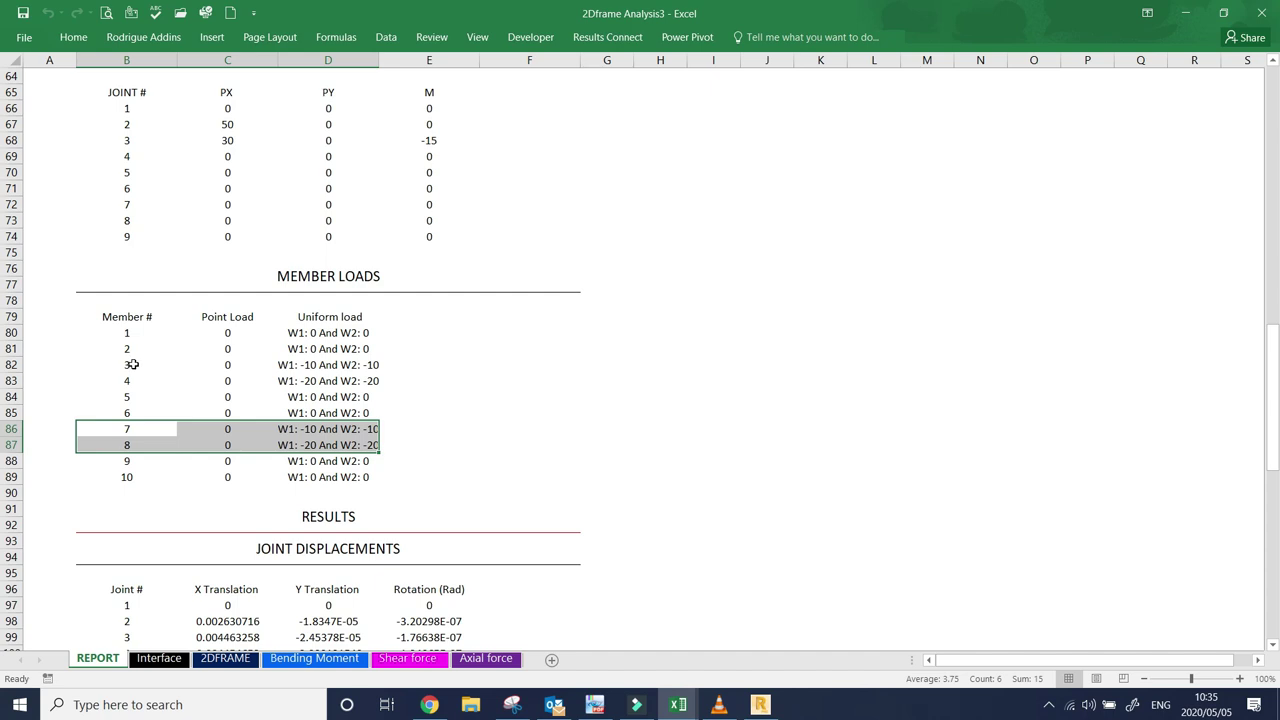
{"action": "left_click_drag", "start_coordinate": [130, 365], "coordinate": [372, 383]}
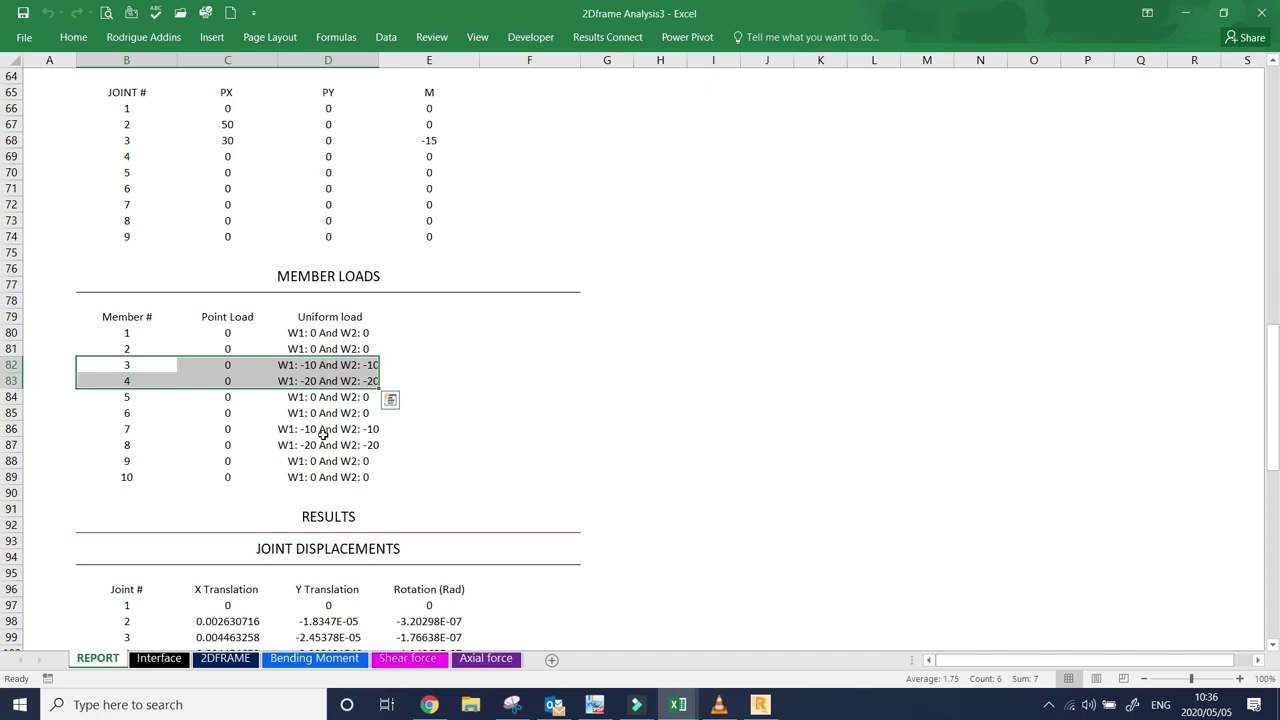
{"action": "left_click", "coordinate": [366, 492]}
{"action": "scroll", "coordinate": [366, 414], "scroll_direction": "down", "scroll_amount": 2}
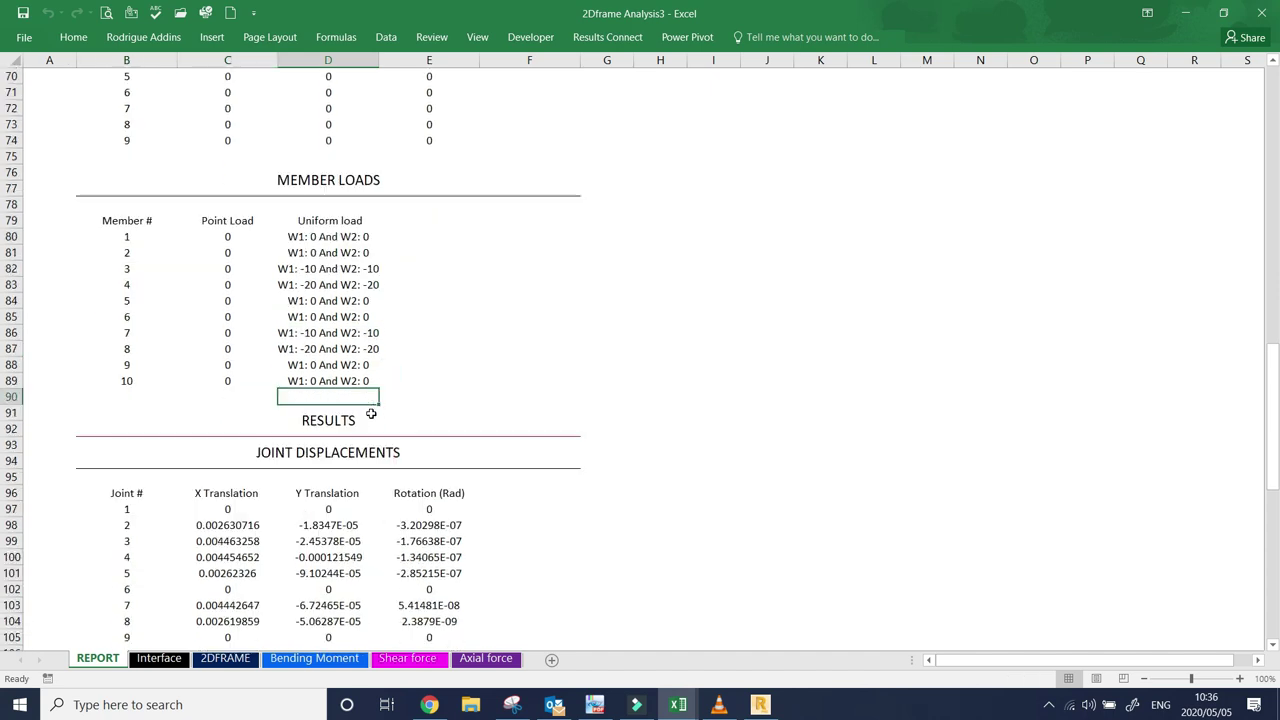
- Review the joint displacements table in the report's results and continue to the member end forces
{"action": "left_click", "coordinate": [325, 449]}
{"action": "scroll", "coordinate": [325, 449], "scroll_direction": "down", "scroll_amount": 3}
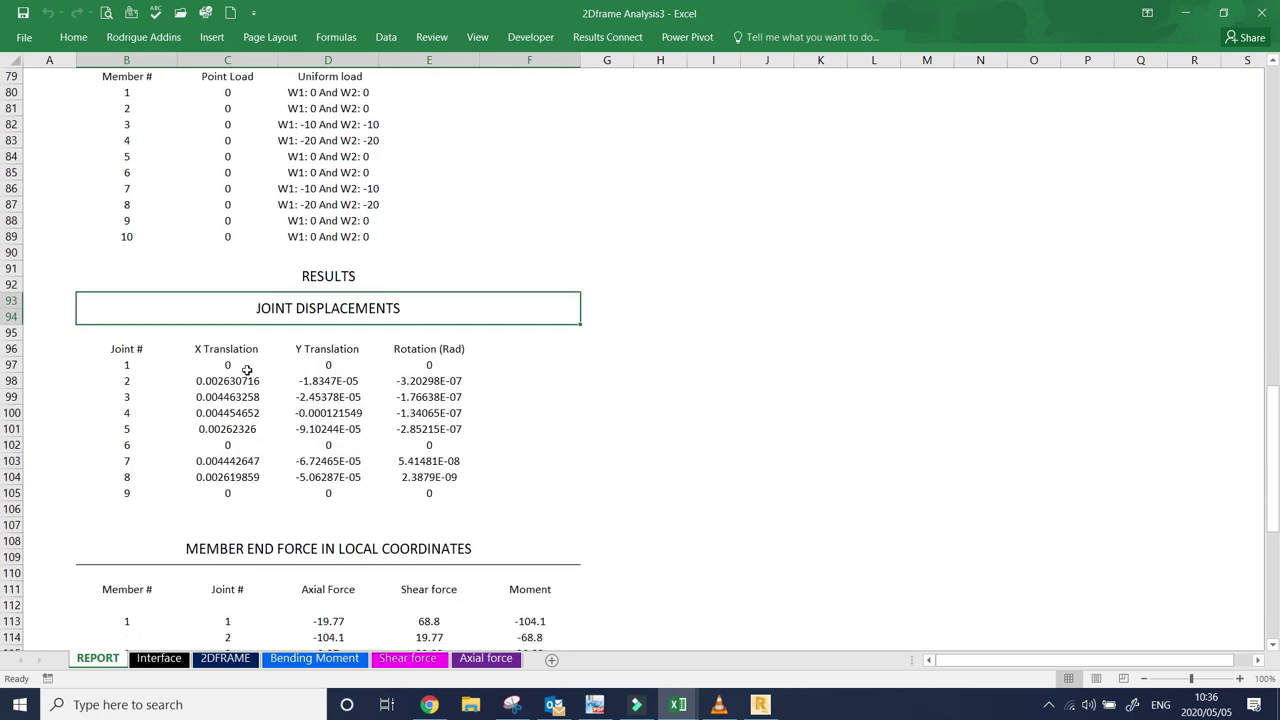
{"action": "scroll", "coordinate": [247, 369], "scroll_direction": "down", "scroll_amount": 2}
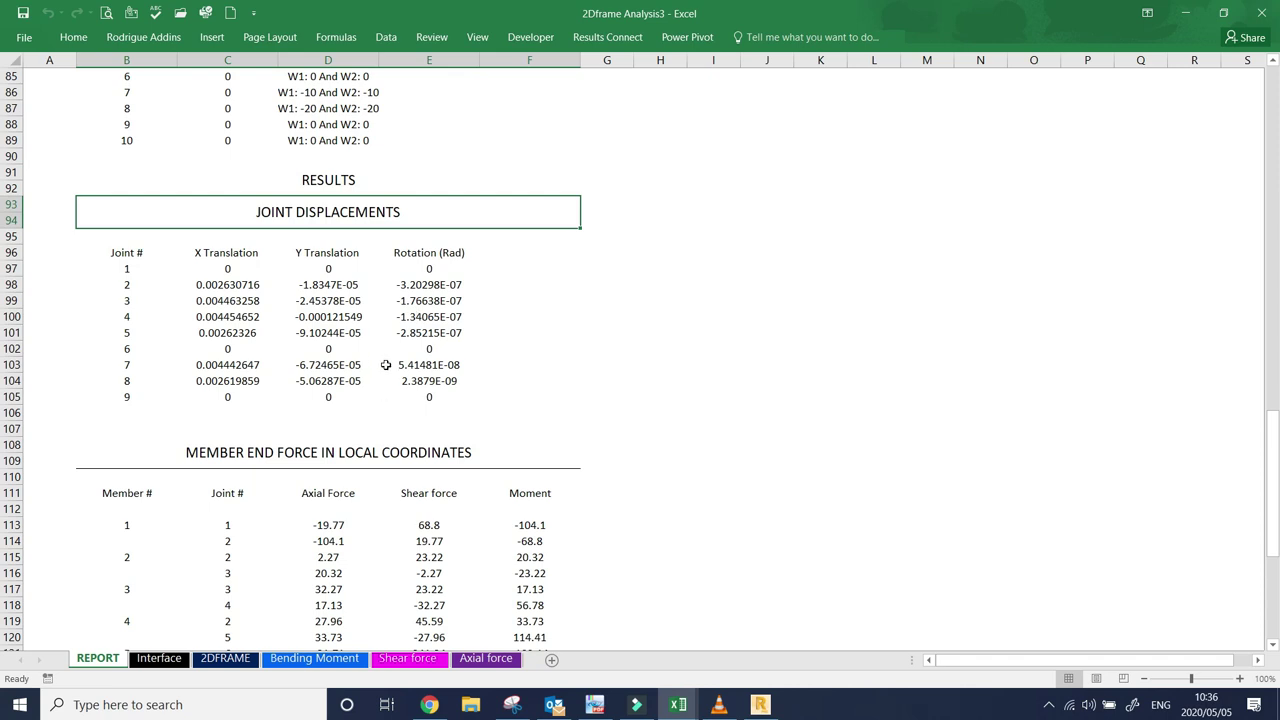
{"action": "scroll", "coordinate": [386, 380], "scroll_direction": "down", "scroll_amount": 4}
{"action": "scroll", "coordinate": [386, 364], "scroll_direction": "down", "scroll_amount": 3}
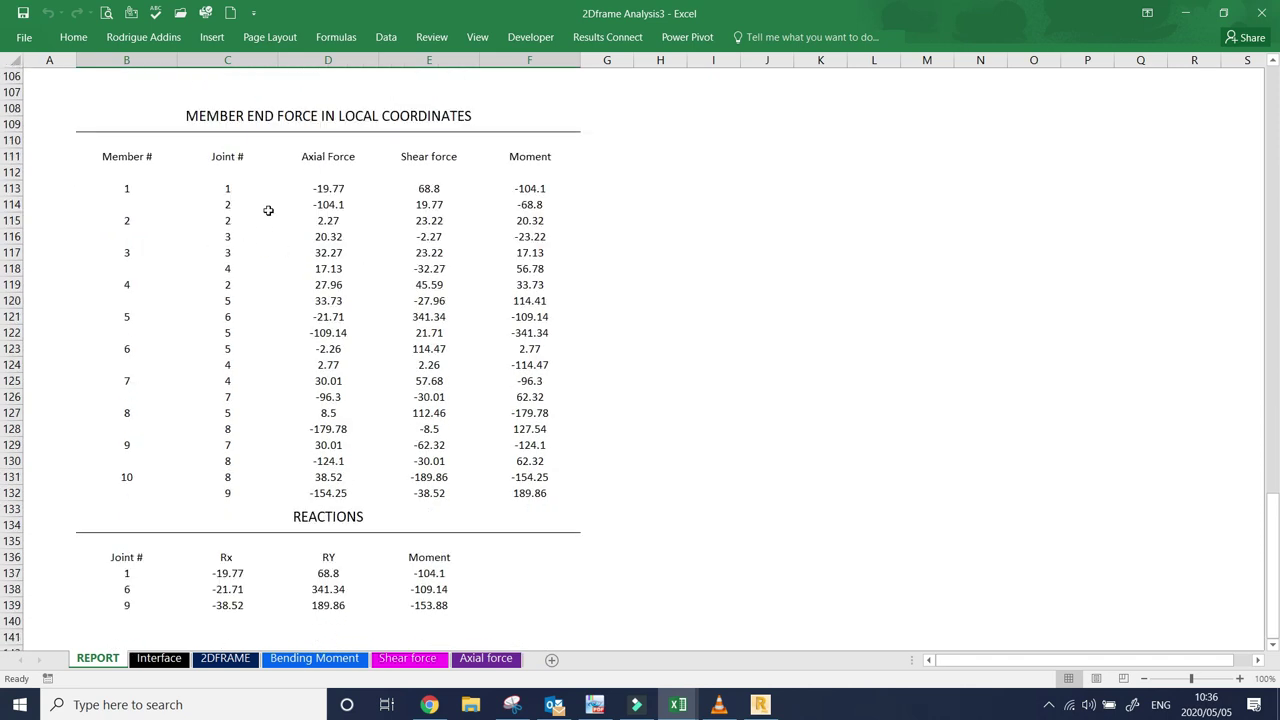
- Inspect the member end moments and the support reactions in the report, and return to the Interface sheet
{"action": "left_click", "coordinate": [530, 188]}
{"action": "left_click", "coordinate": [530, 236]}
{"action": "left_click", "coordinate": [530, 284]}
{"action": "scroll", "coordinate": [327, 370], "scroll_direction": "down", "scroll_amount": 5}
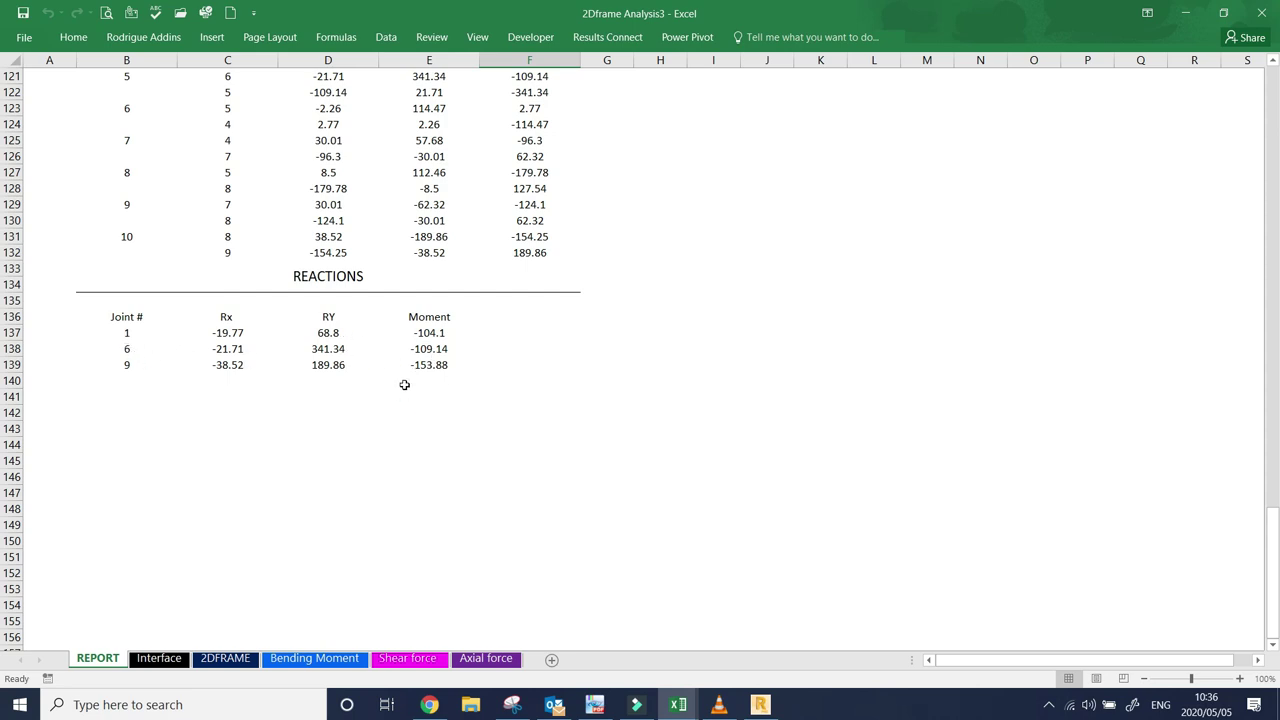
{"action": "scroll", "coordinate": [410, 390], "scroll_direction": "up", "scroll_amount": 4}
{"action": "scroll", "coordinate": [414, 396], "scroll_direction": "up", "scroll_amount": 5}
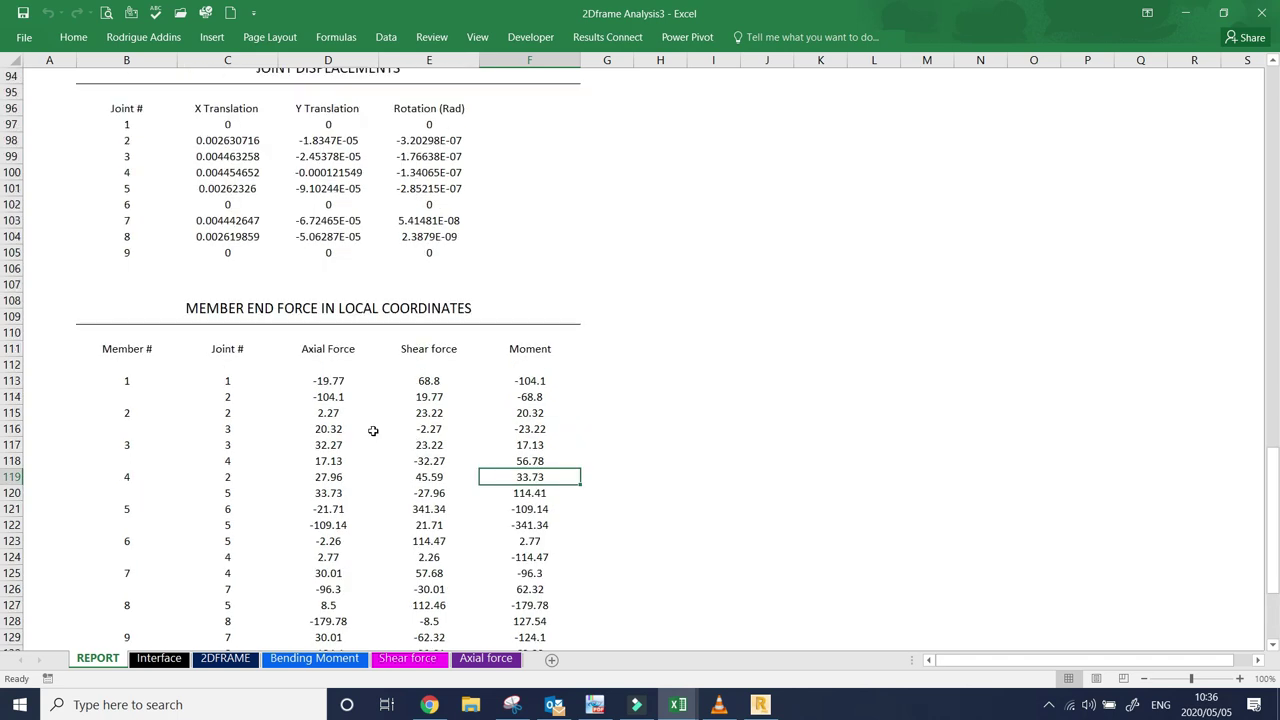
{"action": "left_click", "coordinate": [160, 659]}
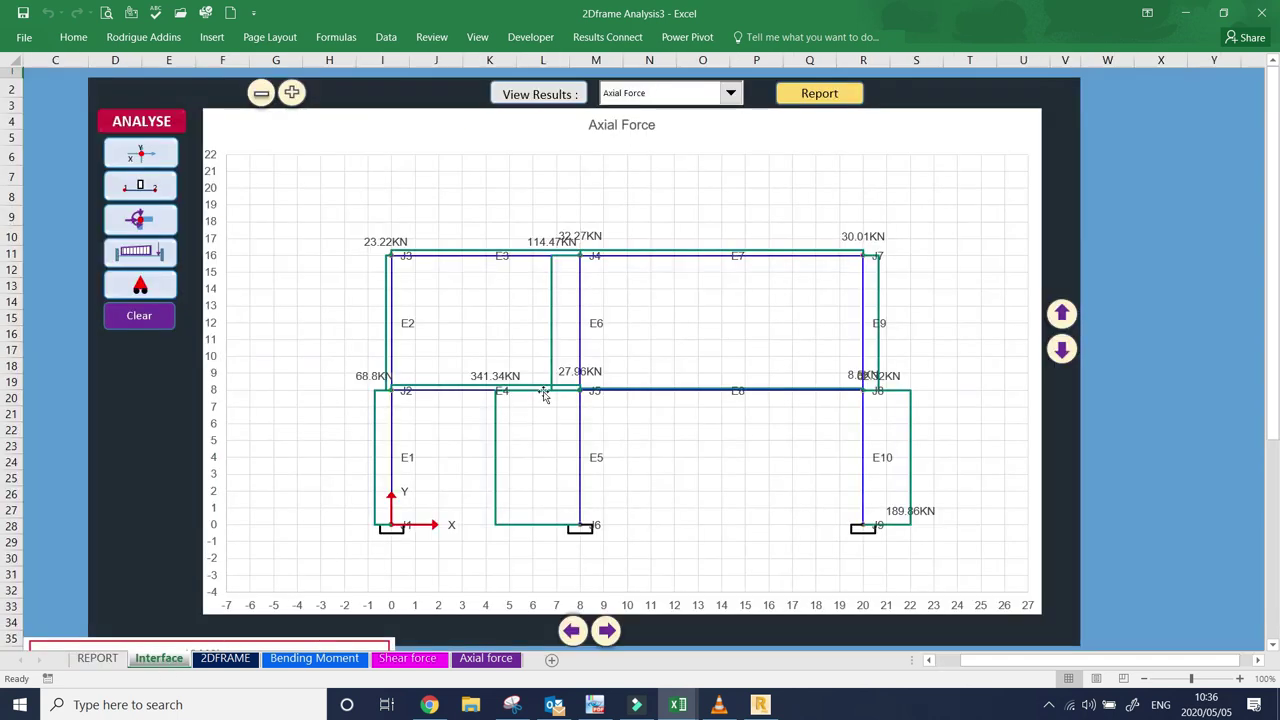